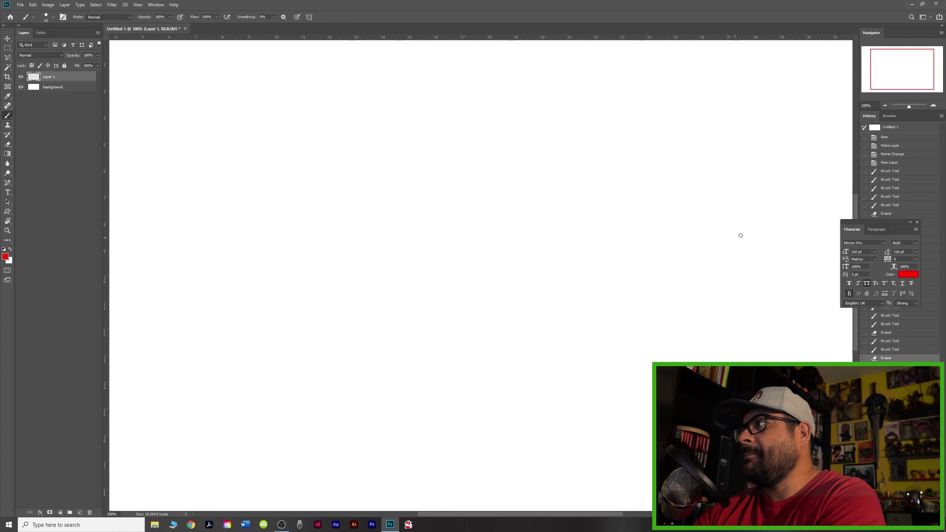
- Drag the floating Character panel down behind the webcam area so the History panel shows
{"action": "left_click_drag", "start_coordinate": [861, 220], "coordinate": [853, 376]}
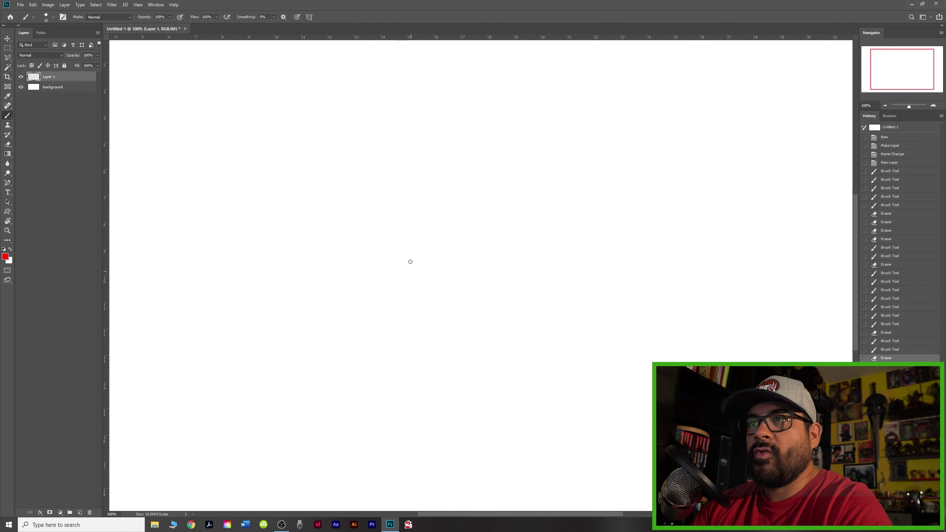
- Sketch the red trunk's long side curves and first down-left roots
{"action": "mouse_move", "coordinate": [385, 161]}
{"action": "left_mouse_down"}
{"action": "mouse_move", "coordinate": [407, 259]}
{"action": "mouse_move", "coordinate": [437, 311]}
{"action": "left_mouse_up"}
{"action": "left_click_drag", "start_coordinate": [392, 192], "coordinate": [454, 411]}
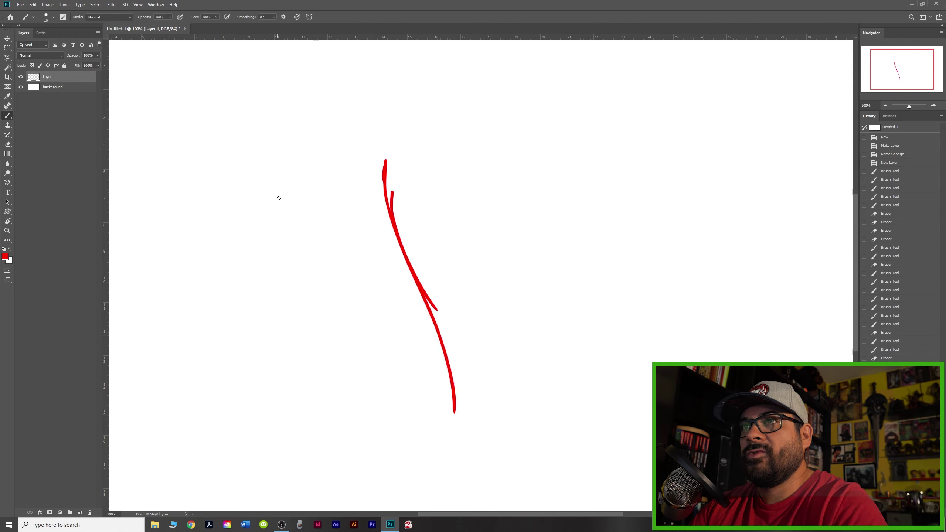
{"action": "left_click_drag", "start_coordinate": [297, 173], "coordinate": [251, 380]}
{"action": "left_click_drag", "start_coordinate": [280, 306], "coordinate": [226, 418]}
{"action": "left_click_drag", "start_coordinate": [264, 343], "coordinate": [230, 407]}
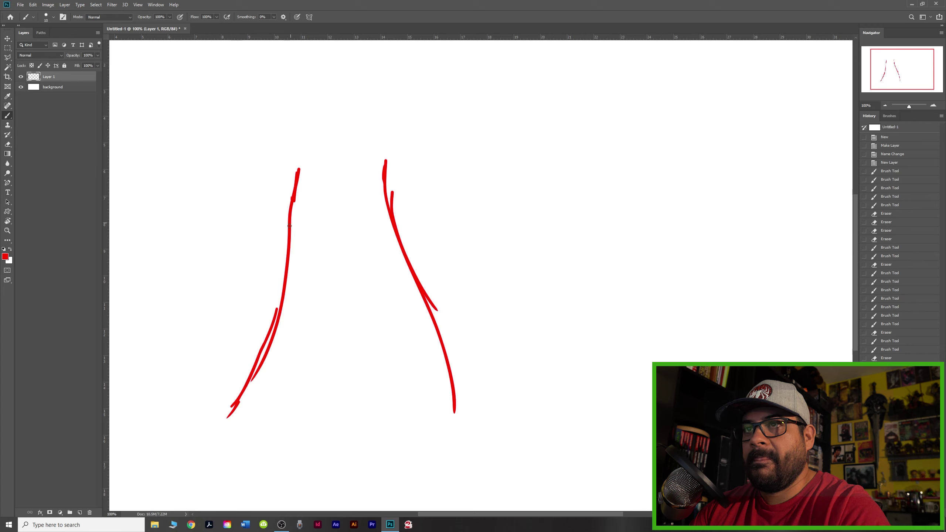
{"action": "mouse_move", "coordinate": [294, 217]}
{"action": "left_mouse_down"}
{"action": "mouse_move", "coordinate": [278, 293]}
{"action": "mouse_move", "coordinate": [209, 426]}
{"action": "left_mouse_up"}
{"action": "left_click_drag", "start_coordinate": [276, 291], "coordinate": [189, 425]}
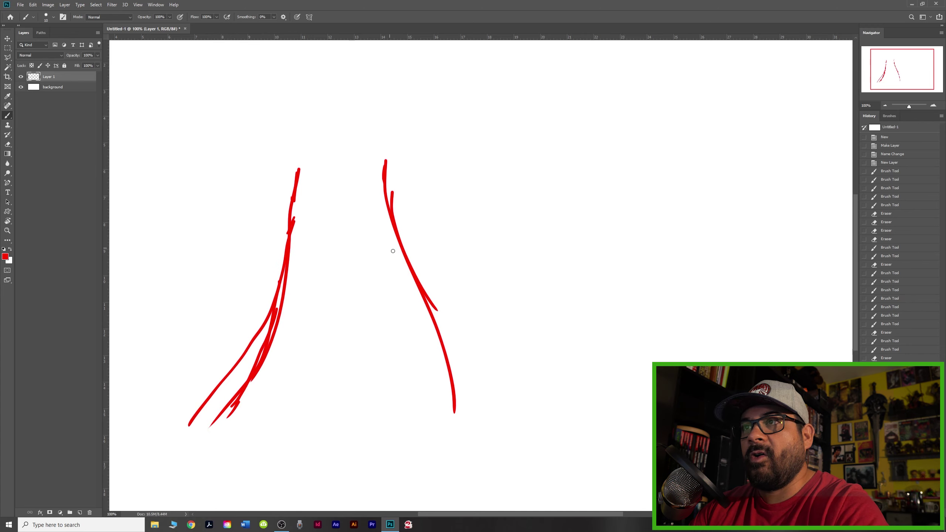
{"action": "left_click_drag", "start_coordinate": [396, 184], "coordinate": [373, 85]}
{"action": "mouse_move", "coordinate": [293, 253]}
{"action": "left_mouse_down"}
{"action": "mouse_move", "coordinate": [329, 120]}
{"action": "mouse_move", "coordinate": [319, 166]}
{"action": "mouse_move", "coordinate": [341, 235]}
{"action": "mouse_move", "coordinate": [449, 319]}
{"action": "mouse_move", "coordinate": [311, 413]}
{"action": "left_mouse_up"}
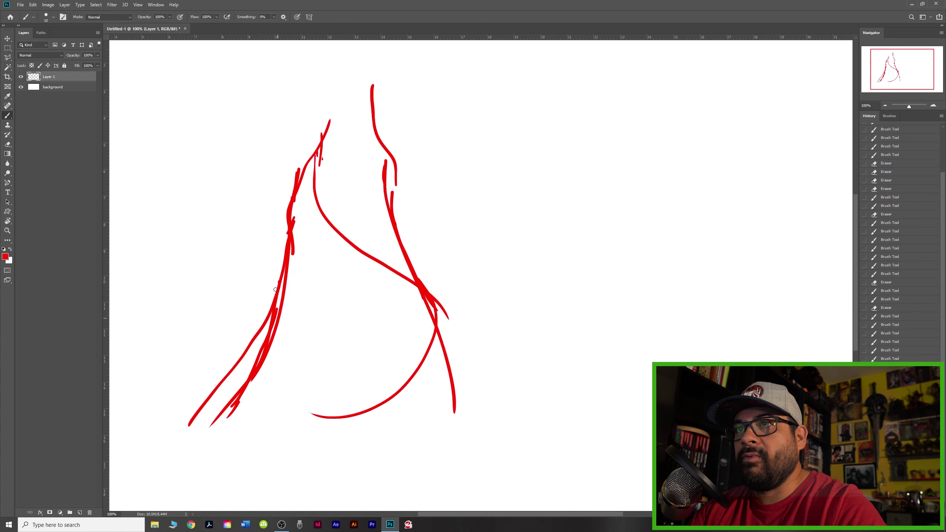
- Add inner curves, short detail marks and more roots to the lower trunk
{"action": "left_click_drag", "start_coordinate": [308, 206], "coordinate": [359, 267]}
{"action": "mouse_move", "coordinate": [374, 267]}
{"action": "left_mouse_down"}
{"action": "mouse_move", "coordinate": [414, 324]}
{"action": "mouse_move", "coordinate": [324, 421]}
{"action": "left_mouse_up"}
{"action": "left_click_drag", "start_coordinate": [436, 327], "coordinate": [423, 358]}
{"action": "left_click_drag", "start_coordinate": [403, 386], "coordinate": [422, 364]}
{"action": "mouse_move", "coordinate": [437, 330]}
{"action": "left_mouse_down"}
{"action": "mouse_move", "coordinate": [389, 407]}
{"action": "mouse_move", "coordinate": [443, 354]}
{"action": "mouse_move", "coordinate": [478, 409]}
{"action": "left_mouse_up"}
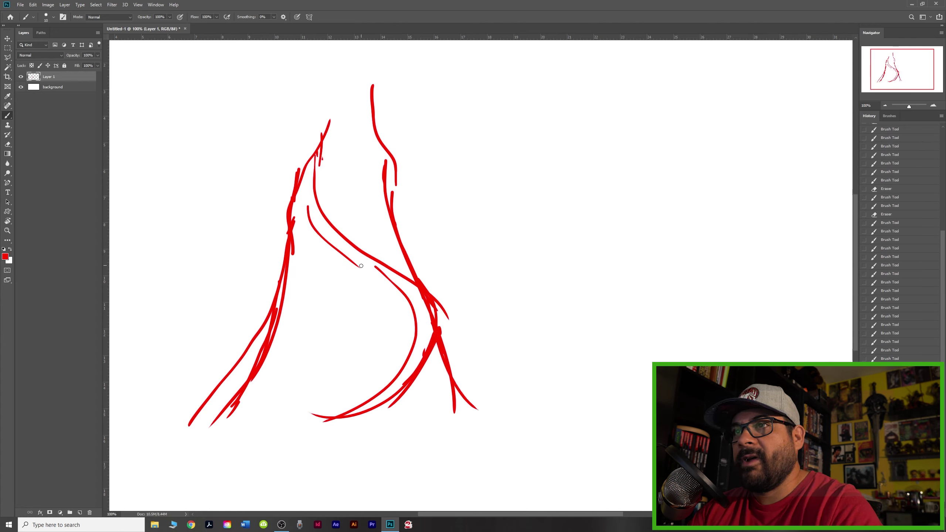
{"action": "mouse_move", "coordinate": [358, 266]}
{"action": "left_mouse_down"}
{"action": "mouse_move", "coordinate": [361, 336]}
{"action": "mouse_move", "coordinate": [348, 369]}
{"action": "mouse_move", "coordinate": [340, 275]}
{"action": "mouse_move", "coordinate": [312, 290]}
{"action": "mouse_move", "coordinate": [315, 352]}
{"action": "left_mouse_up"}
{"action": "left_click_drag", "start_coordinate": [311, 362], "coordinate": [306, 380]}
{"action": "left_click_drag", "start_coordinate": [320, 337], "coordinate": [319, 350]}
{"action": "left_click_drag", "start_coordinate": [319, 357], "coordinate": [298, 404]}
{"action": "mouse_move", "coordinate": [305, 323]}
{"action": "left_mouse_down"}
{"action": "mouse_move", "coordinate": [299, 352]}
{"action": "mouse_move", "coordinate": [254, 414]}
{"action": "left_mouse_up"}
{"action": "left_click_drag", "start_coordinate": [292, 286], "coordinate": [292, 293]}
{"action": "left_click_drag", "start_coordinate": [292, 259], "coordinate": [293, 287]}
- Draw upper-trunk lines with a spiral knot and a flaring lower-right root
{"action": "left_click_drag", "start_coordinate": [346, 240], "coordinate": [351, 231]}
{"action": "mouse_move", "coordinate": [333, 183]}
{"action": "left_mouse_down"}
{"action": "mouse_move", "coordinate": [348, 238]}
{"action": "mouse_move", "coordinate": [359, 223]}
{"action": "left_mouse_up"}
{"action": "mouse_move", "coordinate": [355, 213]}
{"action": "left_mouse_down"}
{"action": "mouse_move", "coordinate": [350, 197]}
{"action": "mouse_move", "coordinate": [372, 211]}
{"action": "mouse_move", "coordinate": [386, 243]}
{"action": "left_mouse_up"}
{"action": "left_click_drag", "start_coordinate": [380, 205], "coordinate": [401, 267]}
{"action": "left_click_drag", "start_coordinate": [377, 246], "coordinate": [388, 263]}
{"action": "left_click_drag", "start_coordinate": [399, 299], "coordinate": [396, 355]}
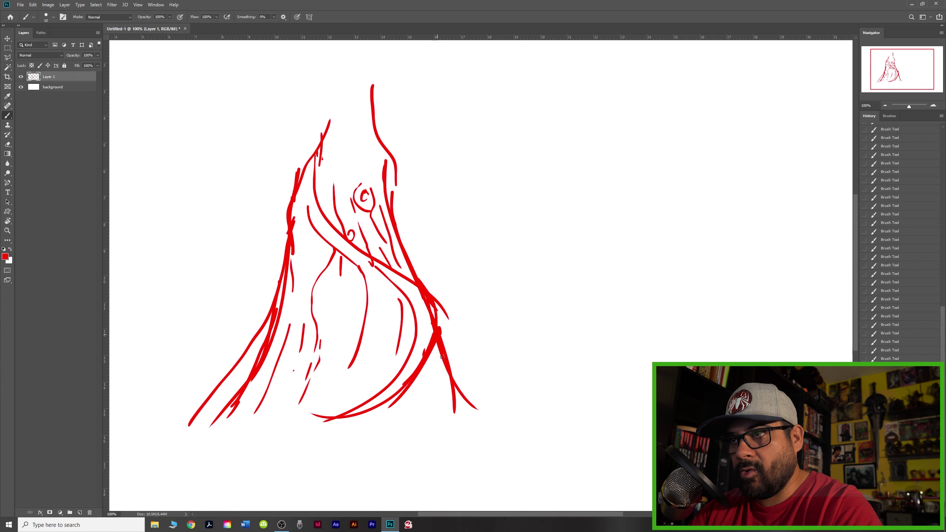
{"action": "mouse_move", "coordinate": [430, 303]}
{"action": "left_mouse_down"}
{"action": "mouse_move", "coordinate": [453, 359]}
{"action": "mouse_move", "coordinate": [502, 425]}
{"action": "left_mouse_up"}
{"action": "left_click_drag", "start_coordinate": [447, 347], "coordinate": [510, 424]}
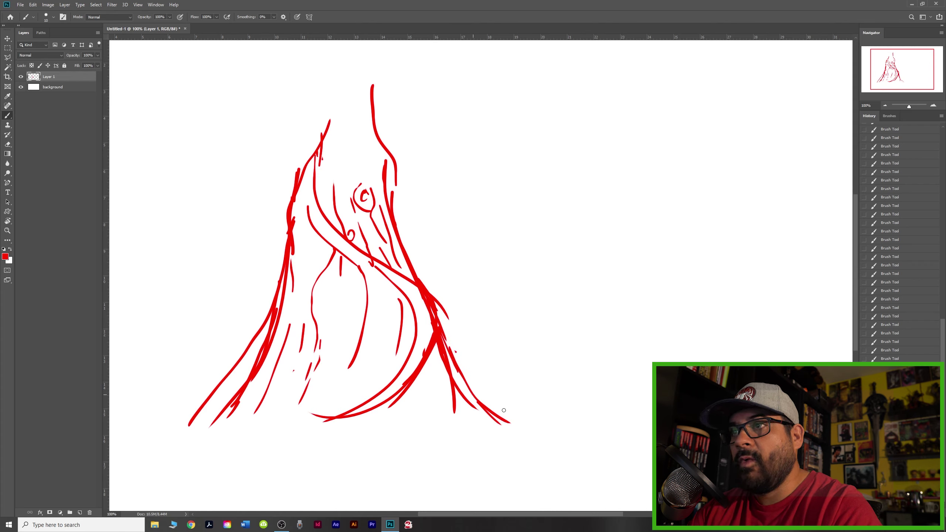
{"action": "left_click_drag", "start_coordinate": [438, 348], "coordinate": [432, 404]}
{"action": "left_click_drag", "start_coordinate": [439, 359], "coordinate": [446, 413]}
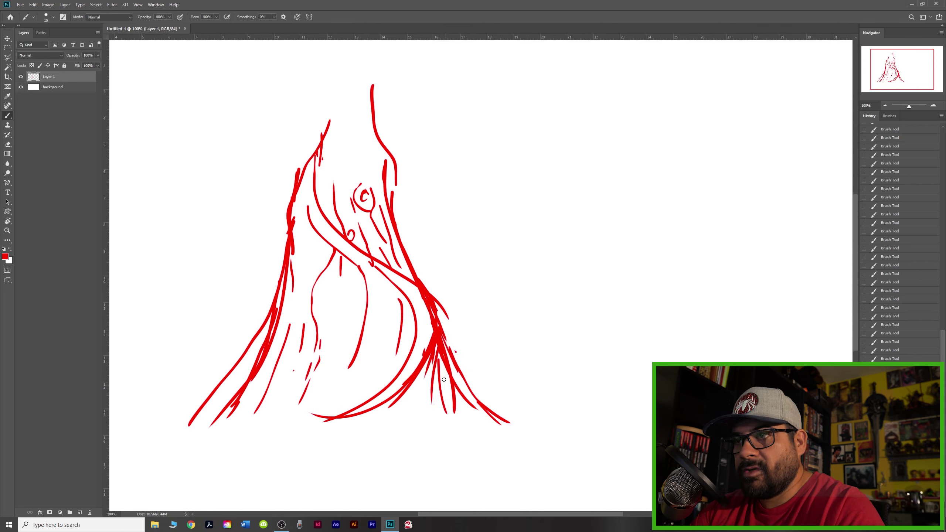
{"action": "left_click_drag", "start_coordinate": [364, 272], "coordinate": [373, 361]}
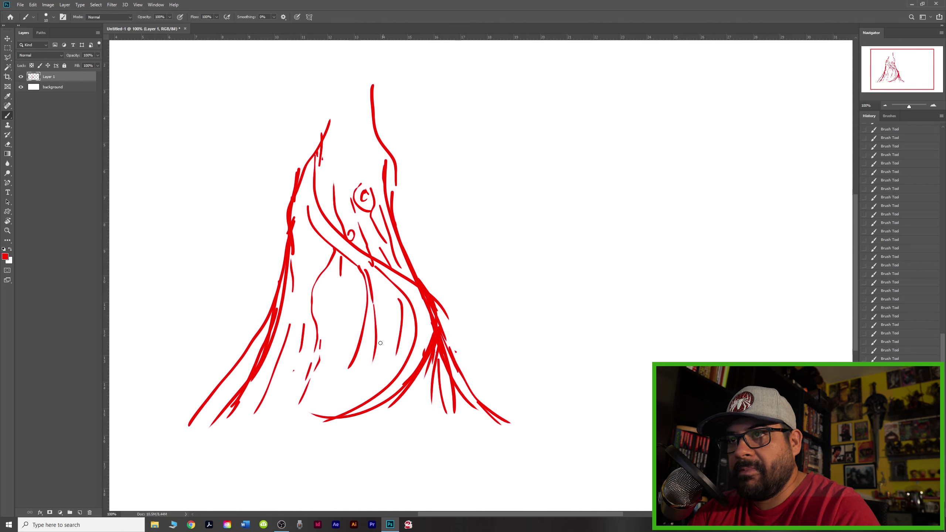
{"action": "left_click_drag", "start_coordinate": [348, 310], "coordinate": [337, 335]}
- Add lower-left roots, a bulge on the left edge and a rounded opening near the base
{"action": "left_click_drag", "start_coordinate": [276, 307], "coordinate": [225, 390]}
{"action": "left_click_drag", "start_coordinate": [285, 362], "coordinate": [238, 433]}
{"action": "mouse_move", "coordinate": [289, 393]}
{"action": "left_mouse_down"}
{"action": "mouse_move", "coordinate": [278, 410]}
{"action": "mouse_move", "coordinate": [311, 420]}
{"action": "left_mouse_up"}
{"action": "left_click_drag", "start_coordinate": [315, 252], "coordinate": [320, 269]}
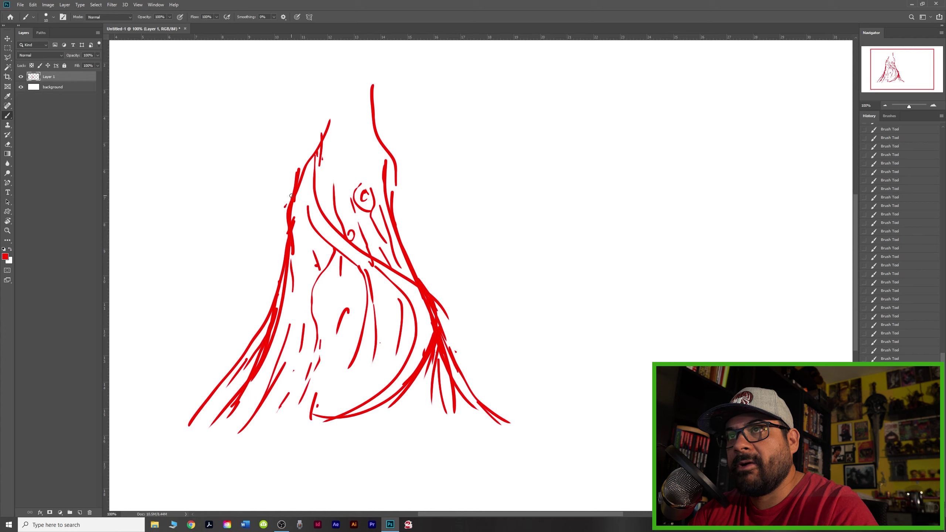
{"action": "left_click_drag", "start_coordinate": [291, 196], "coordinate": [261, 333]}
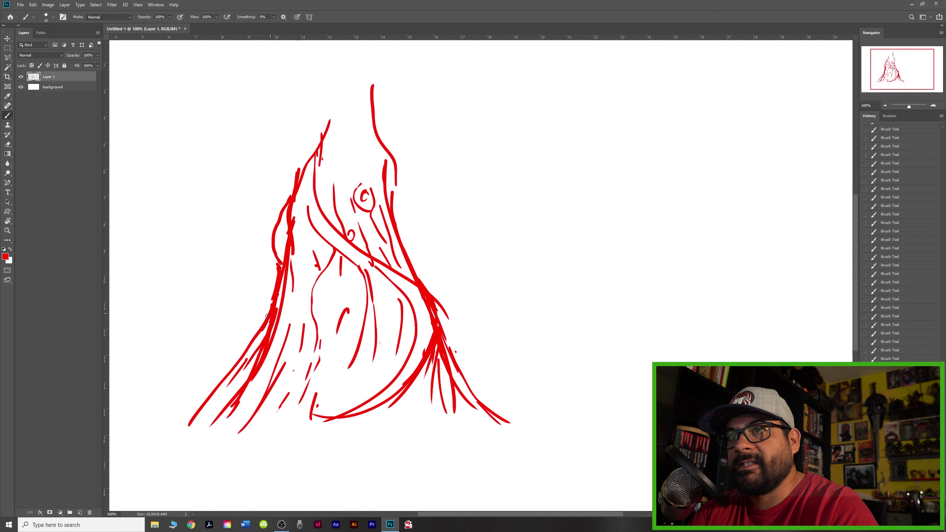
{"action": "left_click_drag", "start_coordinate": [273, 301], "coordinate": [256, 334]}
{"action": "left_click_drag", "start_coordinate": [407, 253], "coordinate": [420, 276]}
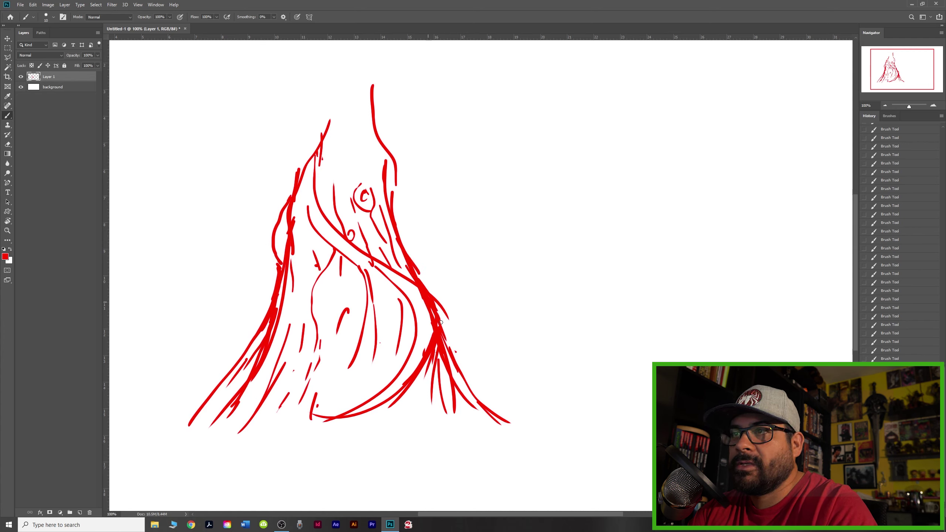
{"action": "left_click_drag", "start_coordinate": [343, 258], "coordinate": [356, 294]}
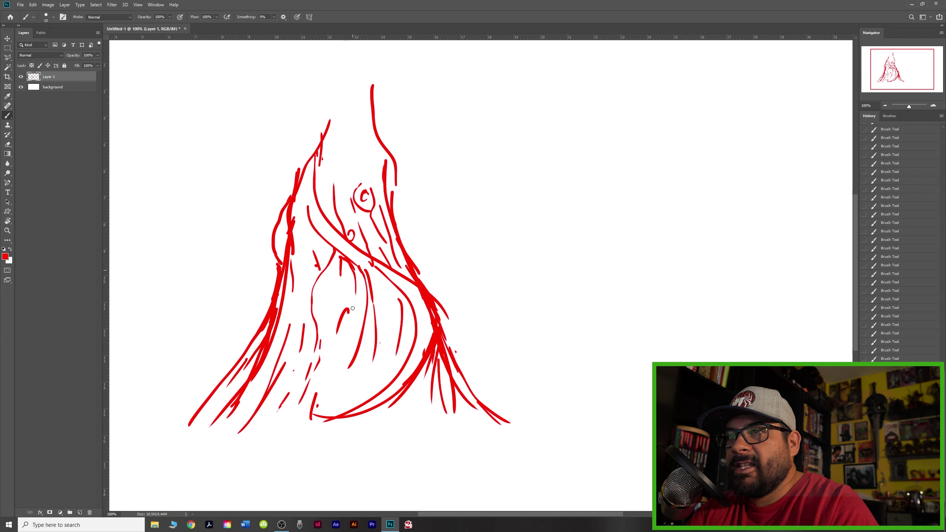
{"action": "mouse_move", "coordinate": [366, 403]}
{"action": "left_mouse_down"}
{"action": "mouse_move", "coordinate": [351, 344]}
{"action": "mouse_move", "coordinate": [338, 336]}
{"action": "mouse_move", "coordinate": [306, 420]}
{"action": "left_mouse_up"}
{"action": "mouse_move", "coordinate": [324, 365]}
{"action": "left_mouse_down"}
{"action": "mouse_move", "coordinate": [329, 341]}
{"action": "mouse_move", "coordinate": [317, 411]}
{"action": "mouse_move", "coordinate": [349, 359]}
{"action": "mouse_move", "coordinate": [335, 398]}
{"action": "mouse_move", "coordinate": [357, 387]}
{"action": "mouse_move", "coordinate": [358, 399]}
{"action": "mouse_move", "coordinate": [359, 339]}
{"action": "mouse_move", "coordinate": [378, 431]}
{"action": "left_mouse_up"}
{"action": "mouse_move", "coordinate": [357, 338]}
{"action": "left_mouse_down"}
{"action": "mouse_move", "coordinate": [329, 324]}
{"action": "mouse_move", "coordinate": [316, 333]}
{"action": "mouse_move", "coordinate": [285, 431]}
{"action": "left_mouse_up"}
- Erase stray strokes at the lower left and beside the red shape with a smaller eraser
{"action": "key", "text": "e"}
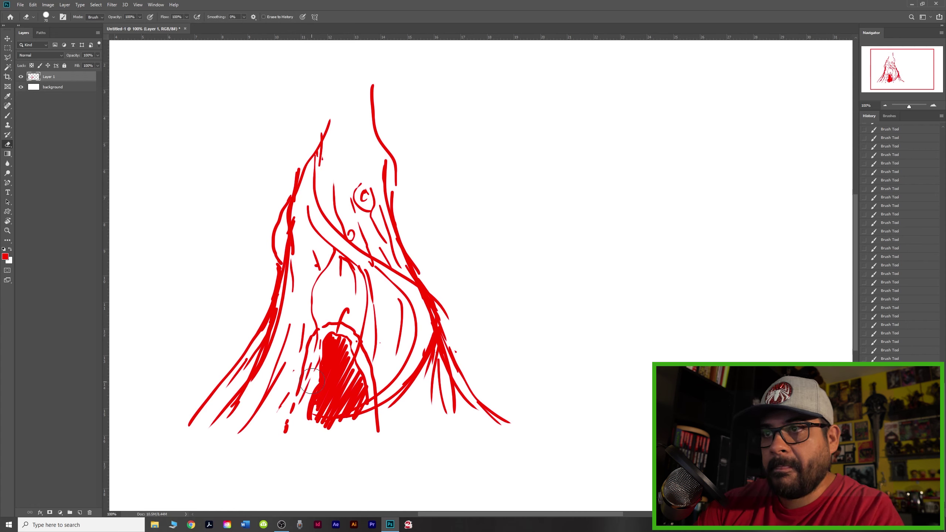
{"action": "key", "text": "bracketleft"}
{"action": "key", "text": "bracketleft"}
{"action": "key", "text": "bracketleft"}
{"action": "mouse_move", "coordinate": [315, 351]}
{"action": "left_mouse_down"}
{"action": "mouse_move", "coordinate": [290, 425]}
{"action": "mouse_move", "coordinate": [302, 397]}
{"action": "left_mouse_up"}
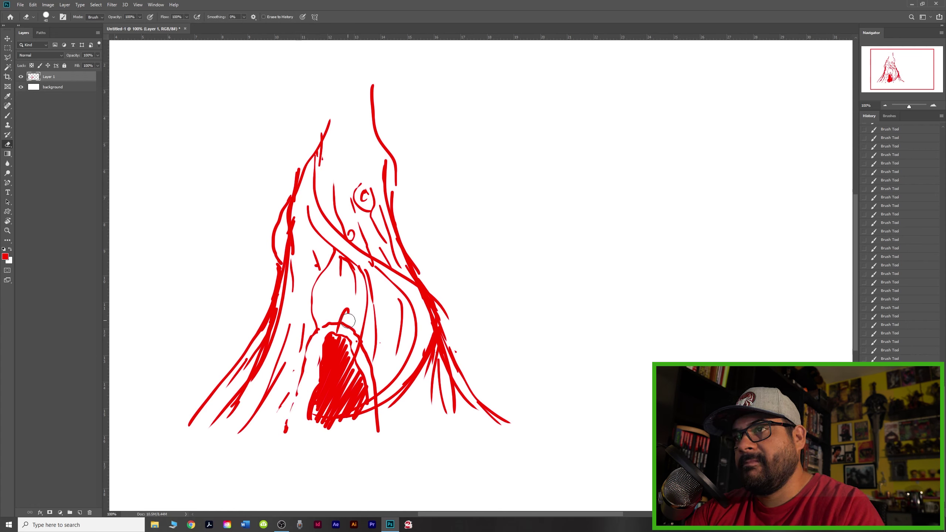
{"action": "mouse_move", "coordinate": [370, 388]}
{"action": "left_mouse_down"}
{"action": "mouse_move", "coordinate": [372, 430]}
{"action": "mouse_move", "coordinate": [367, 393]}
{"action": "left_mouse_up"}
- Add fine red squiggles beside the red fill and short strokes at the root tips
{"action": "key", "text": "b"}
{"action": "key", "text": "bracketleft"}
{"action": "key", "text": "bracketleft"}
{"action": "key", "text": "bracketleft"}
{"action": "key", "text": "bracketleft"}
{"action": "key", "text": "bracketleft"}
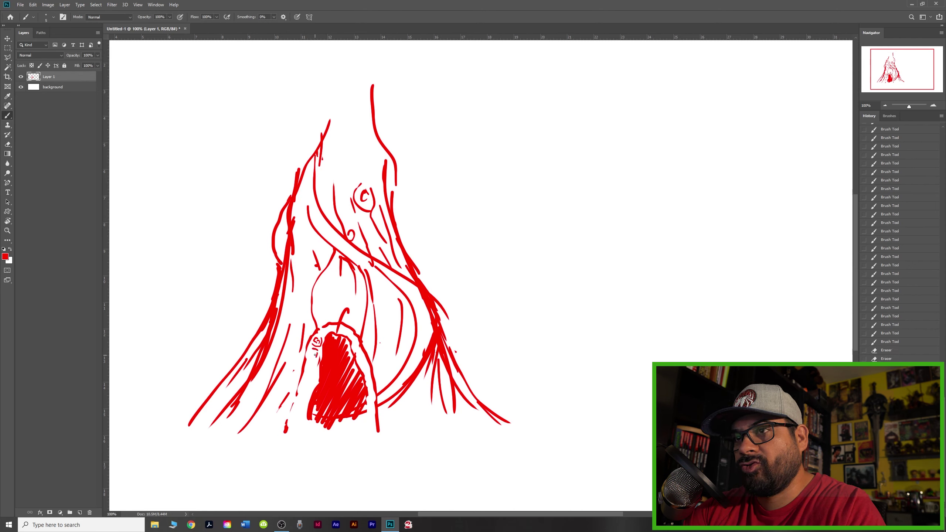
{"action": "mouse_move", "coordinate": [316, 364]}
{"action": "left_mouse_down"}
{"action": "mouse_move", "coordinate": [305, 381]}
{"action": "mouse_move", "coordinate": [300, 371]}
{"action": "mouse_move", "coordinate": [276, 446]}
{"action": "left_mouse_up"}
{"action": "mouse_move", "coordinate": [326, 323]}
{"action": "left_mouse_down"}
{"action": "mouse_move", "coordinate": [316, 329]}
{"action": "mouse_move", "coordinate": [371, 354]}
{"action": "mouse_move", "coordinate": [389, 436]}
{"action": "mouse_move", "coordinate": [387, 428]}
{"action": "left_mouse_up"}
{"action": "left_click_drag", "start_coordinate": [284, 418], "coordinate": [273, 435]}
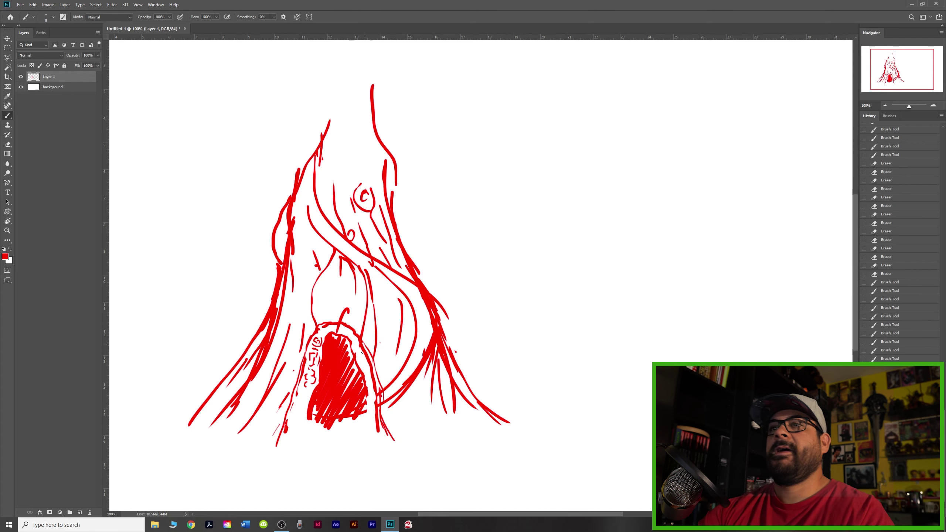
{"action": "left_click_drag", "start_coordinate": [363, 328], "coordinate": [369, 315]}
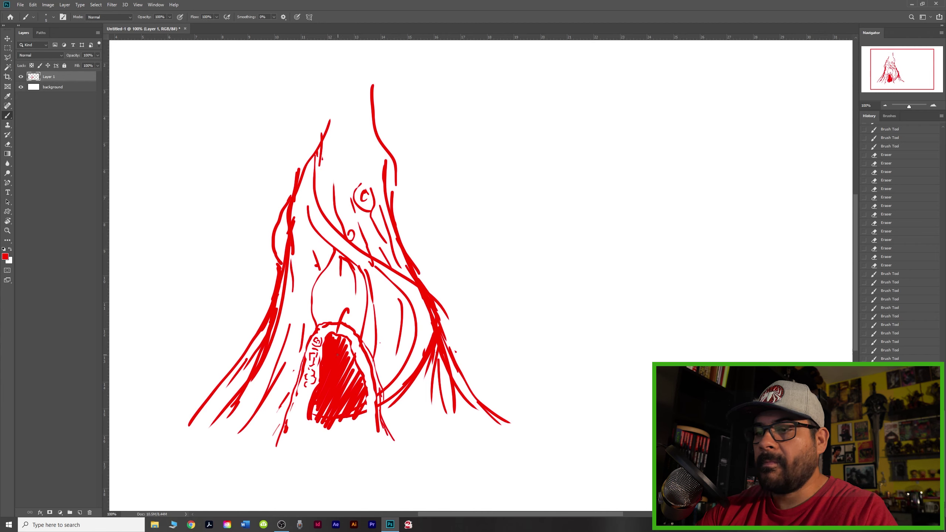
- Select the whole tree sketch with the freehand Lasso after a failed polygonal attempt
{"action": "key", "text": "l"}
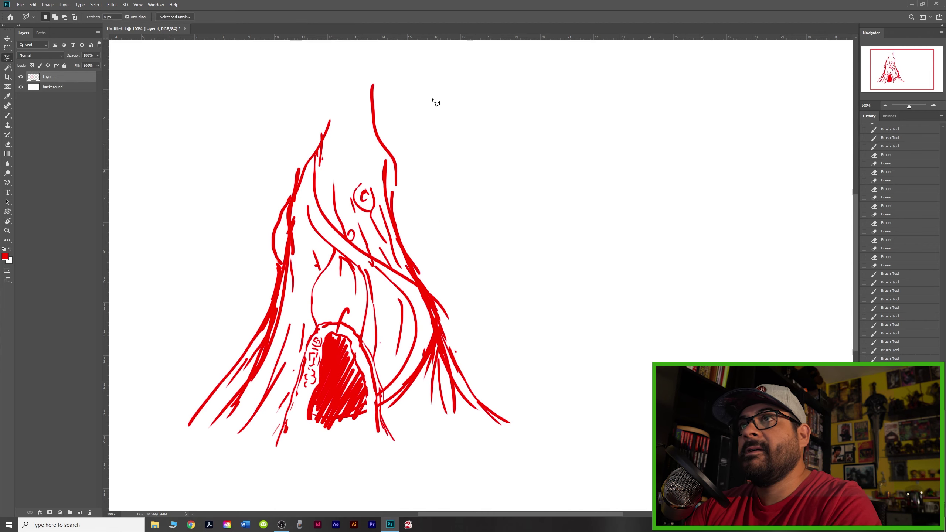
{"action": "left_click", "coordinate": [417, 77]}
{"action": "double_click", "coordinate": [429, 113]}
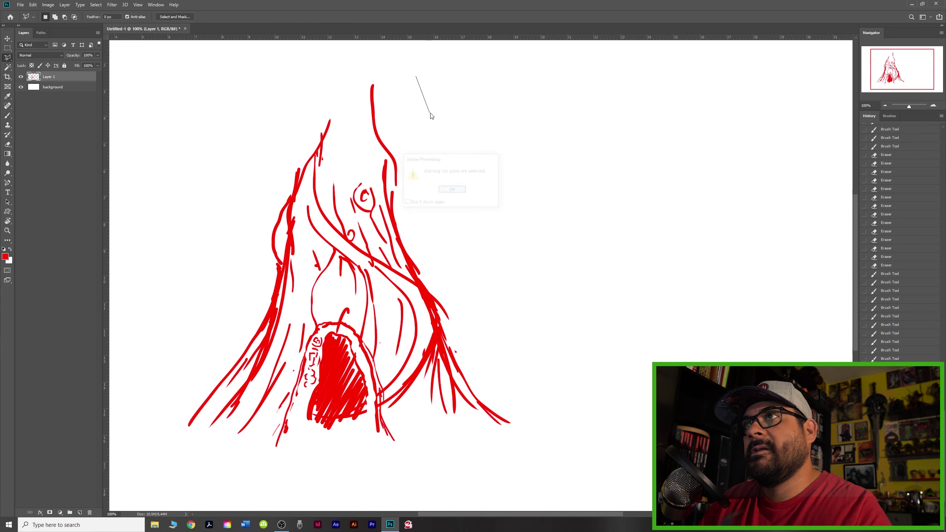
{"action": "key", "text": "Return"}
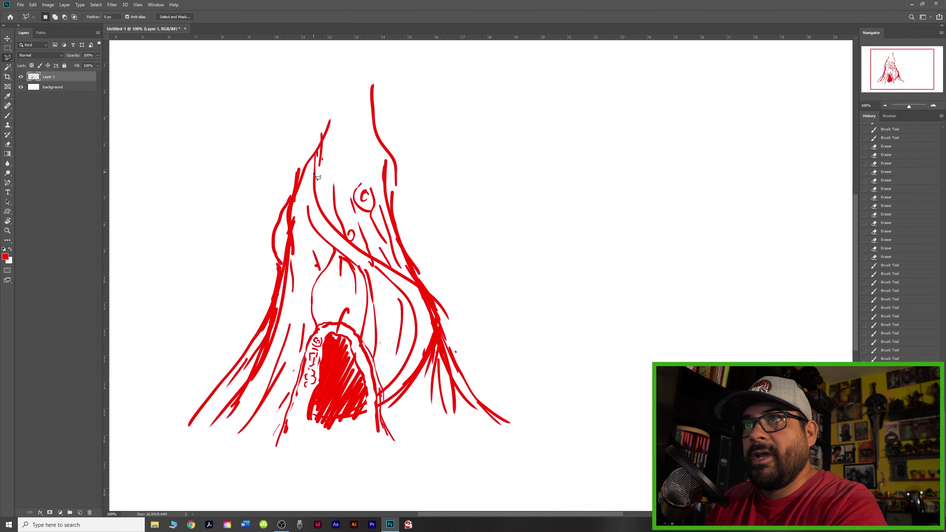
{"action": "right_click", "coordinate": [7, 58]}
{"action": "left_click", "coordinate": [41, 57]}
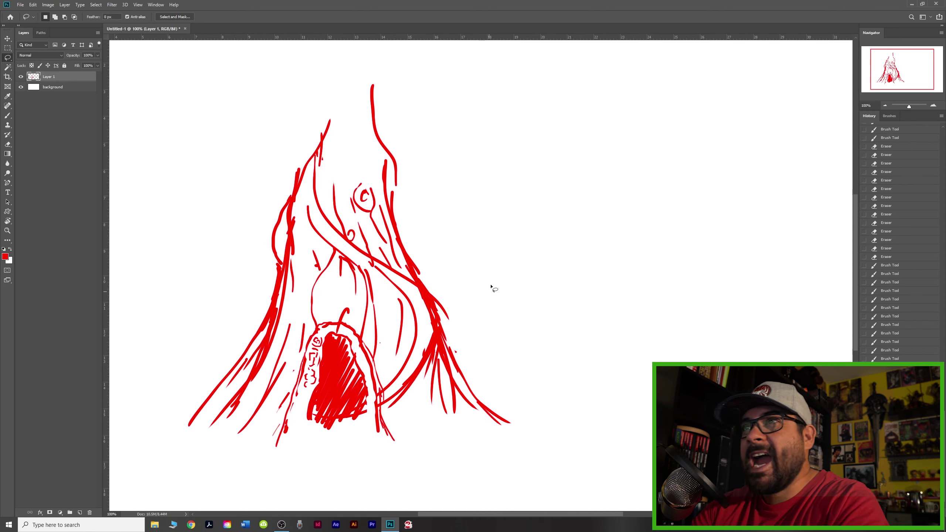
{"action": "mouse_move", "coordinate": [388, 85]}
{"action": "left_mouse_down"}
{"action": "mouse_move", "coordinate": [465, 306]}
{"action": "mouse_move", "coordinate": [502, 462]}
{"action": "mouse_move", "coordinate": [290, 482]}
{"action": "mouse_move", "coordinate": [173, 382]}
{"action": "mouse_move", "coordinate": [303, 112]}
{"action": "mouse_move", "coordinate": [393, 95]}
{"action": "mouse_move", "coordinate": [389, 87]}
{"action": "left_mouse_up"}
- Scale the selected tree down to 65% and deselect
{"action": "key", "text": "ctrl+t"}
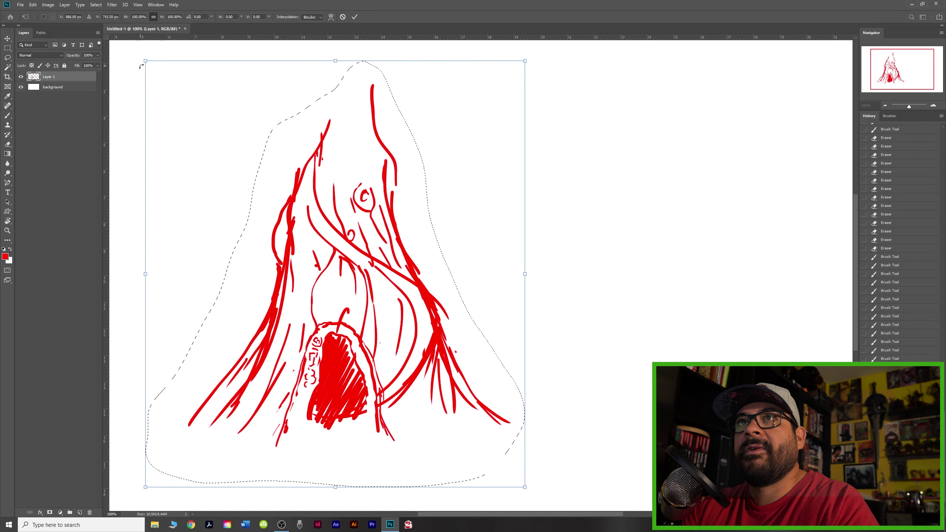
{"action": "left_click_drag", "start_coordinate": [146, 61], "coordinate": [277, 210]}
{"action": "key", "text": "Return"}
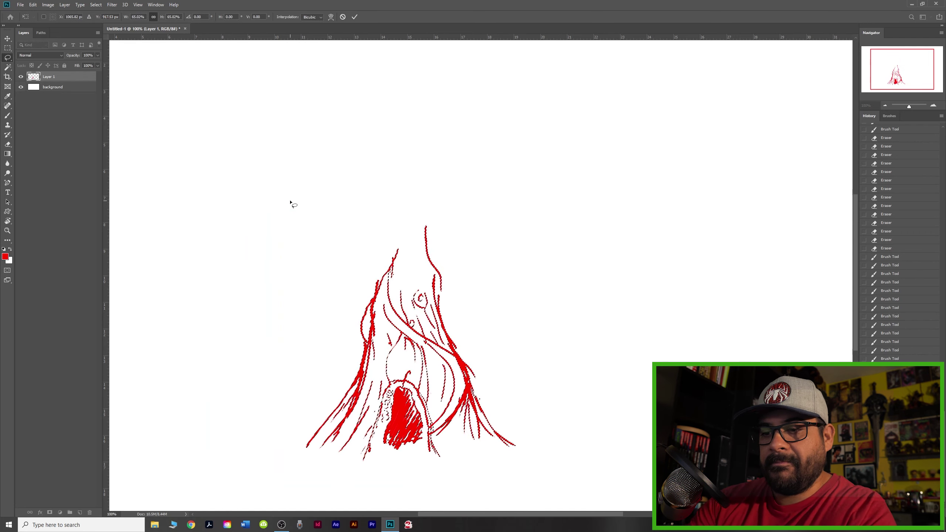
{"action": "key", "text": "ctrl+d"}
{"action": "key", "text": "b"}
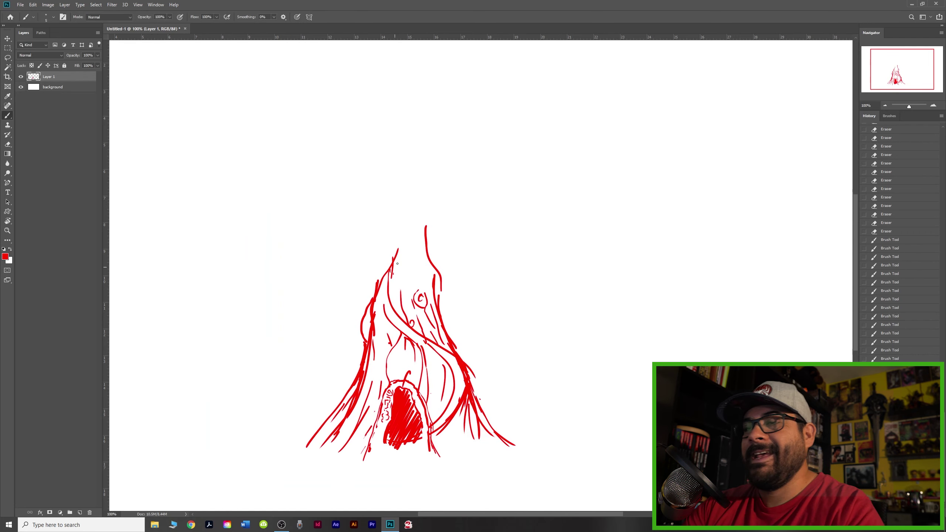
- Paint a red dot above the tree and hand-letter a label beside it
{"action": "mouse_move", "coordinate": [412, 132]}
{"action": "left_mouse_down"}
{"action": "mouse_move", "coordinate": [420, 135]}
{"action": "mouse_move", "coordinate": [413, 124]}
{"action": "mouse_move", "coordinate": [412, 146]}
{"action": "mouse_move", "coordinate": [400, 128]}
{"action": "mouse_move", "coordinate": [406, 149]}
{"action": "mouse_move", "coordinate": [412, 133]}
{"action": "left_mouse_up"}
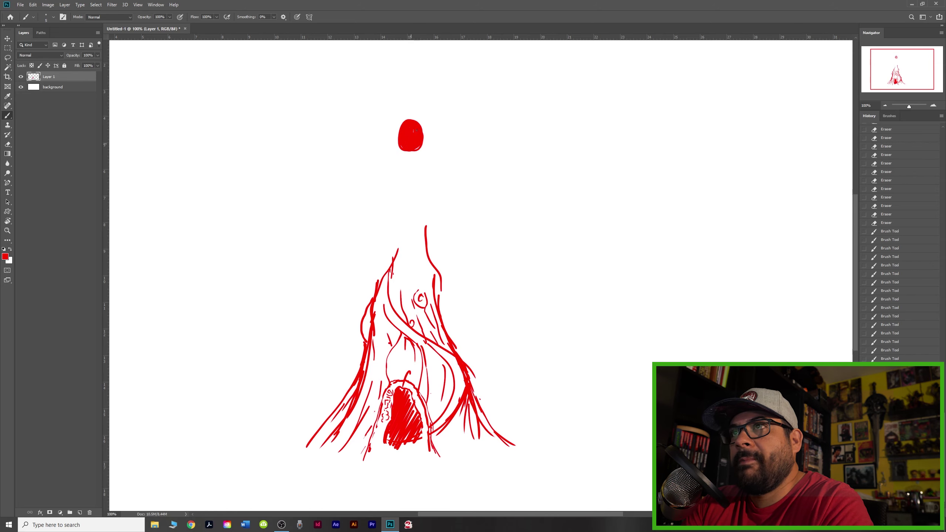
{"action": "mouse_move", "coordinate": [446, 101]}
{"action": "left_mouse_down"}
{"action": "mouse_move", "coordinate": [447, 115]}
{"action": "mouse_move", "coordinate": [470, 114]}
{"action": "left_mouse_up"}
{"action": "mouse_move", "coordinate": [470, 115]}
{"action": "left_mouse_down"}
{"action": "mouse_move", "coordinate": [474, 105]}
{"action": "mouse_move", "coordinate": [475, 115]}
{"action": "left_mouse_up"}
{"action": "mouse_move", "coordinate": [476, 114]}
{"action": "left_mouse_down"}
{"action": "mouse_move", "coordinate": [482, 102]}
{"action": "mouse_move", "coordinate": [448, 108]}
{"action": "left_mouse_up"}
- Remove the red lettering, leaving only the dot
{"action": "key", "text": "e"}
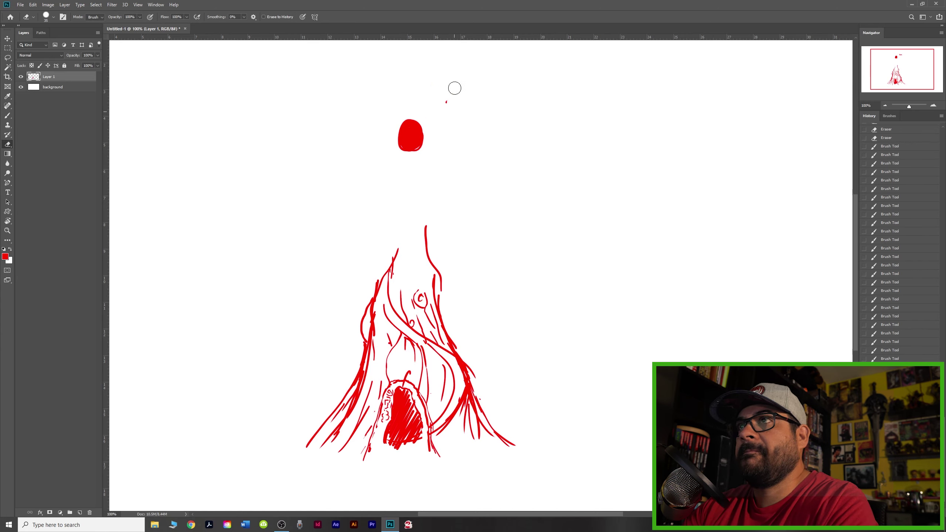
{"action": "key", "text": "b"}
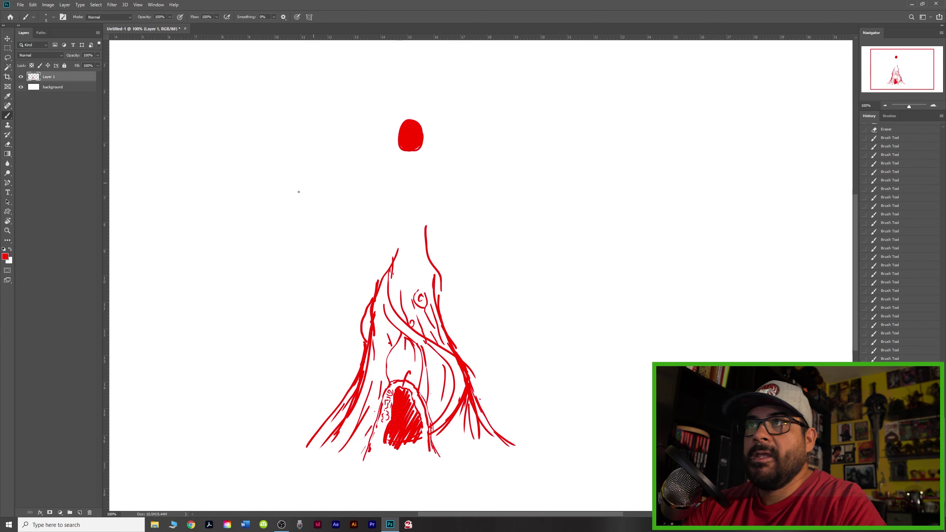
{"action": "left_click", "coordinate": [5, 256]}
- Switch to black and write the bullet 'Planning' beside the red dot
{"action": "left_click_drag", "start_coordinate": [231, 194], "coordinate": [253, 218]}
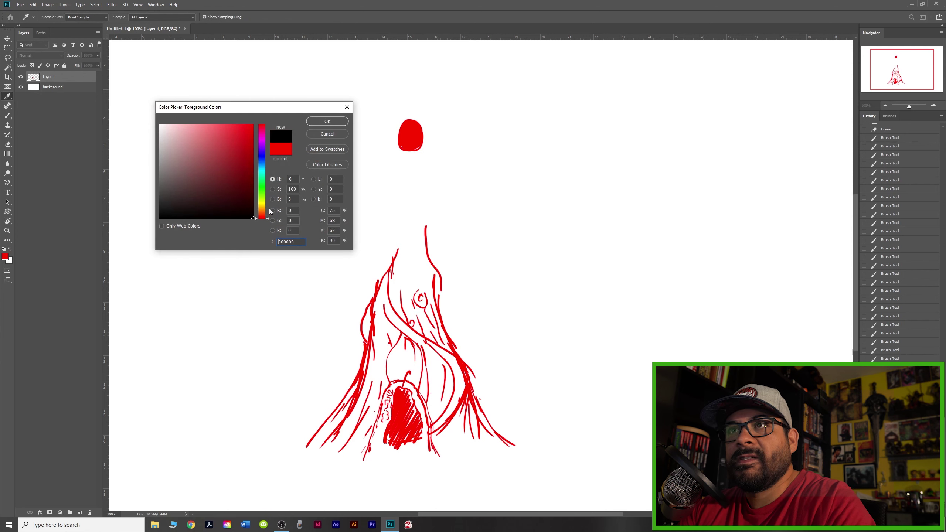
{"action": "left_click", "coordinate": [327, 122]}
{"action": "left_click_drag", "start_coordinate": [438, 119], "coordinate": [439, 137]}
{"action": "mouse_move", "coordinate": [437, 120]}
{"action": "left_mouse_down"}
{"action": "mouse_move", "coordinate": [449, 135]}
{"action": "mouse_move", "coordinate": [469, 122]}
{"action": "mouse_move", "coordinate": [472, 132]}
{"action": "mouse_move", "coordinate": [479, 122]}
{"action": "mouse_move", "coordinate": [484, 129]}
{"action": "left_mouse_up"}
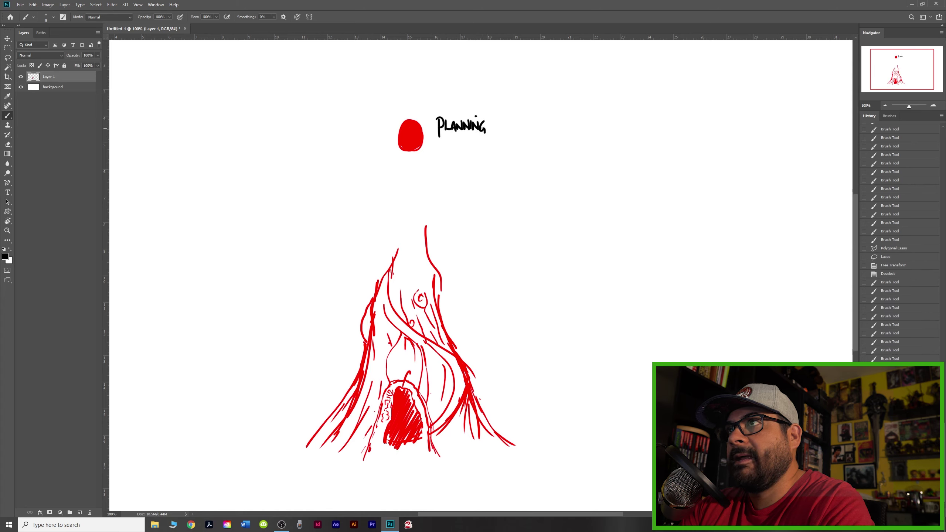
{"action": "left_click_drag", "start_coordinate": [482, 127], "coordinate": [492, 126]}
{"action": "left_click", "coordinate": [431, 125]}
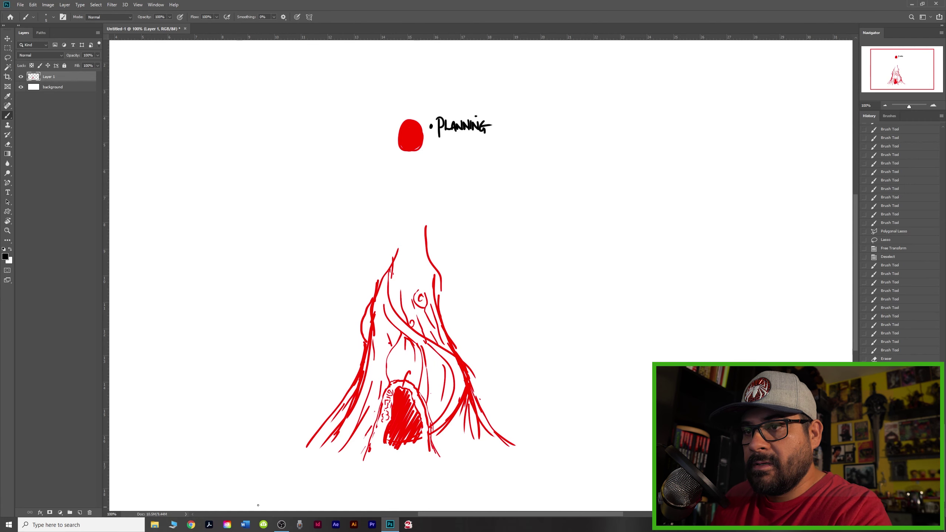
{"action": "left_click", "coordinate": [281, 525]}
{"action": "left_click", "coordinate": [281, 526]}
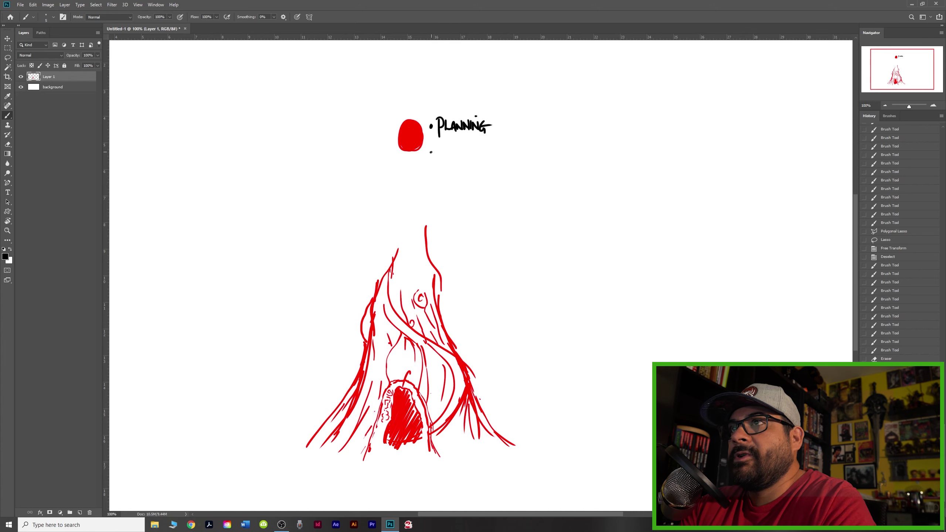
- Write a second bullet reading 'Energy - Effort' below it
{"action": "left_click", "coordinate": [430, 152]}
{"action": "mouse_move", "coordinate": [436, 149]}
{"action": "left_mouse_down"}
{"action": "mouse_move", "coordinate": [436, 158]}
{"action": "mouse_move", "coordinate": [458, 147]}
{"action": "mouse_move", "coordinate": [466, 158]}
{"action": "left_mouse_up"}
{"action": "mouse_move", "coordinate": [470, 149]}
{"action": "left_mouse_down"}
{"action": "mouse_move", "coordinate": [468, 164]}
{"action": "mouse_move", "coordinate": [477, 153]}
{"action": "left_mouse_up"}
{"action": "left_click_drag", "start_coordinate": [481, 149], "coordinate": [491, 158]}
{"action": "left_click_drag", "start_coordinate": [492, 148], "coordinate": [500, 152]}
{"action": "left_click_drag", "start_coordinate": [501, 150], "coordinate": [503, 159]}
{"action": "left_click_drag", "start_coordinate": [503, 148], "coordinate": [507, 153]}
{"action": "left_click_drag", "start_coordinate": [506, 154], "coordinate": [517, 147]}
{"action": "left_click_drag", "start_coordinate": [513, 147], "coordinate": [512, 158]}
- Write a third bullet 'Culmination of Story' and start outlining the red dot in black
{"action": "left_click", "coordinate": [430, 177]}
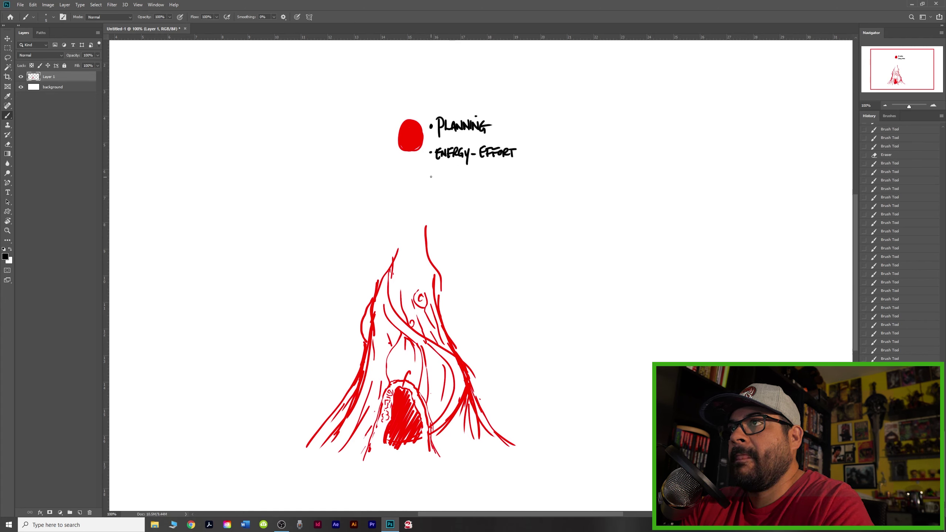
{"action": "mouse_move", "coordinate": [441, 174]}
{"action": "left_mouse_down"}
{"action": "mouse_move", "coordinate": [440, 183]}
{"action": "mouse_move", "coordinate": [452, 175]}
{"action": "mouse_move", "coordinate": [464, 184]}
{"action": "mouse_move", "coordinate": [483, 174]}
{"action": "left_mouse_up"}
{"action": "left_click_drag", "start_coordinate": [481, 174], "coordinate": [501, 177]}
{"action": "left_click_drag", "start_coordinate": [506, 184], "coordinate": [535, 174]}
{"action": "mouse_move", "coordinate": [530, 175]}
{"action": "left_mouse_down"}
{"action": "mouse_move", "coordinate": [531, 184]}
{"action": "mouse_move", "coordinate": [545, 183]}
{"action": "left_mouse_up"}
{"action": "left_click", "coordinate": [540, 182]}
{"action": "left_click_drag", "start_coordinate": [548, 174], "coordinate": [546, 191]}
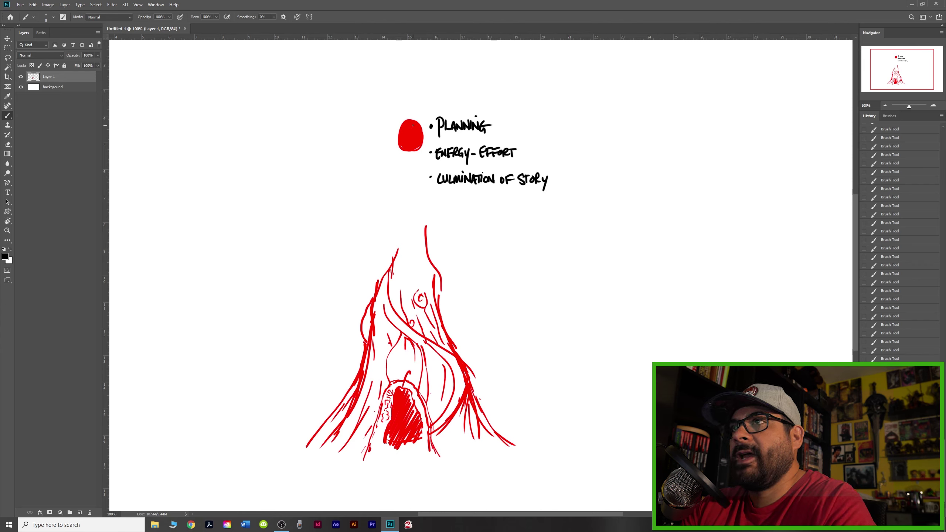
{"action": "mouse_move", "coordinate": [417, 122]}
{"action": "left_mouse_down"}
{"action": "mouse_move", "coordinate": [399, 130]}
{"action": "mouse_move", "coordinate": [399, 142]}
{"action": "mouse_move", "coordinate": [405, 149]}
{"action": "mouse_move", "coordinate": [420, 127]}
{"action": "mouse_move", "coordinate": [421, 146]}
{"action": "left_mouse_up"}
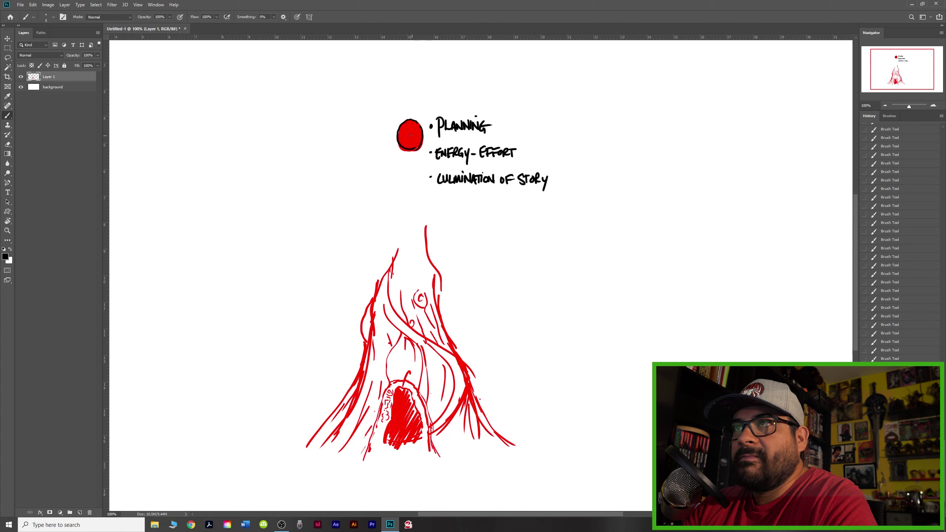
- Draw an X over the red dot, undo it, then paint a black dot at the upper left
{"action": "mouse_move", "coordinate": [422, 120]}
{"action": "left_mouse_down"}
{"action": "mouse_move", "coordinate": [399, 152]}
{"action": "mouse_move", "coordinate": [420, 154]}
{"action": "left_mouse_up"}
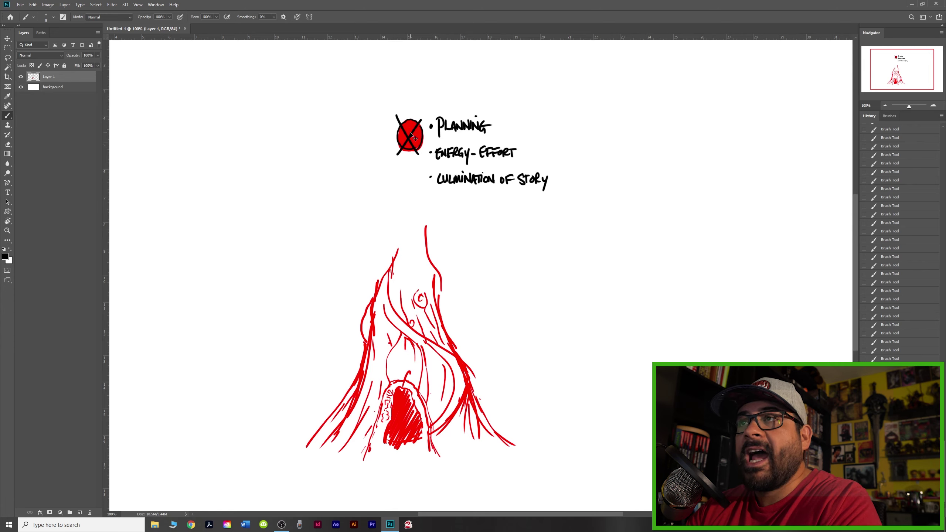
{"action": "key", "text": "ctrl+z"}
{"action": "key", "text": "ctrl+z"}
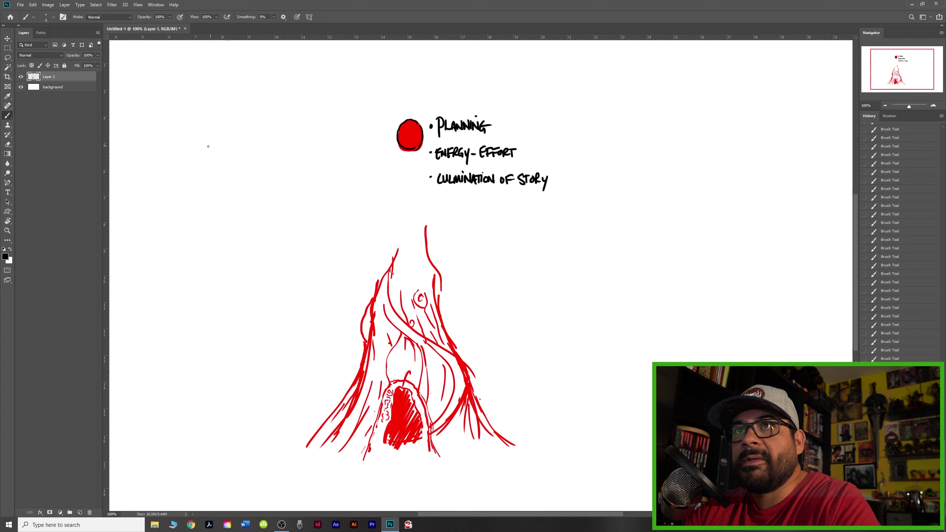
{"action": "left_click_drag", "start_coordinate": [208, 146], "coordinate": [211, 153]}
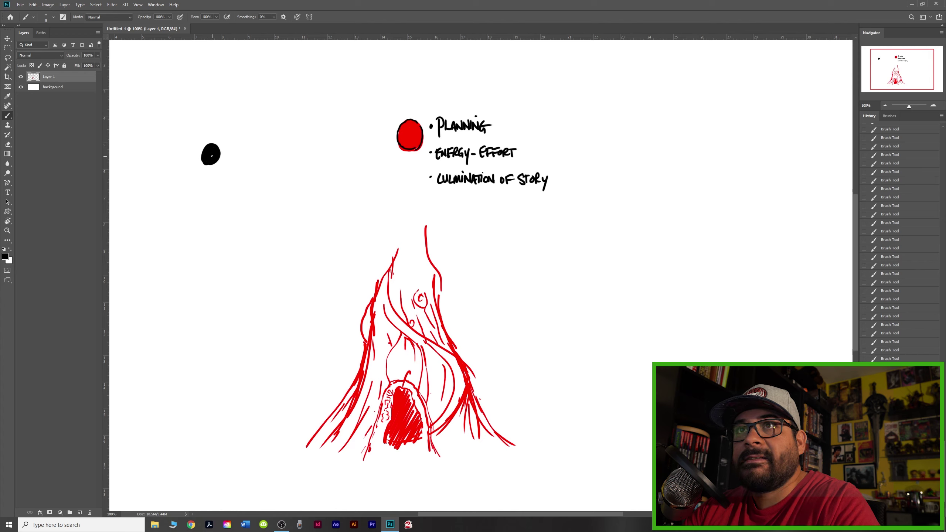
{"action": "mouse_move", "coordinate": [214, 151]}
{"action": "left_mouse_down"}
{"action": "mouse_move", "coordinate": [295, 129]}
{"action": "mouse_move", "coordinate": [359, 133]}
{"action": "left_mouse_up"}
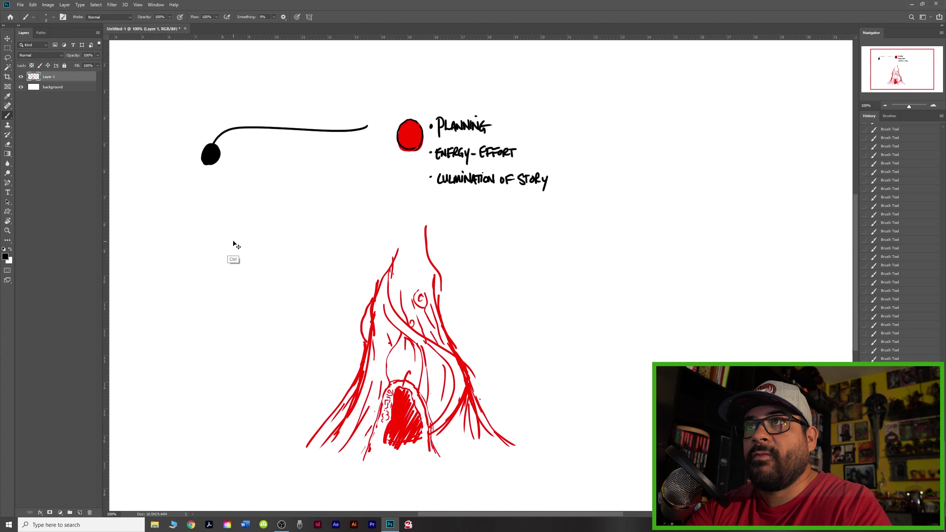
{"action": "key", "text": "ctrl+z"}
{"action": "key", "text": "ctrl+z"}
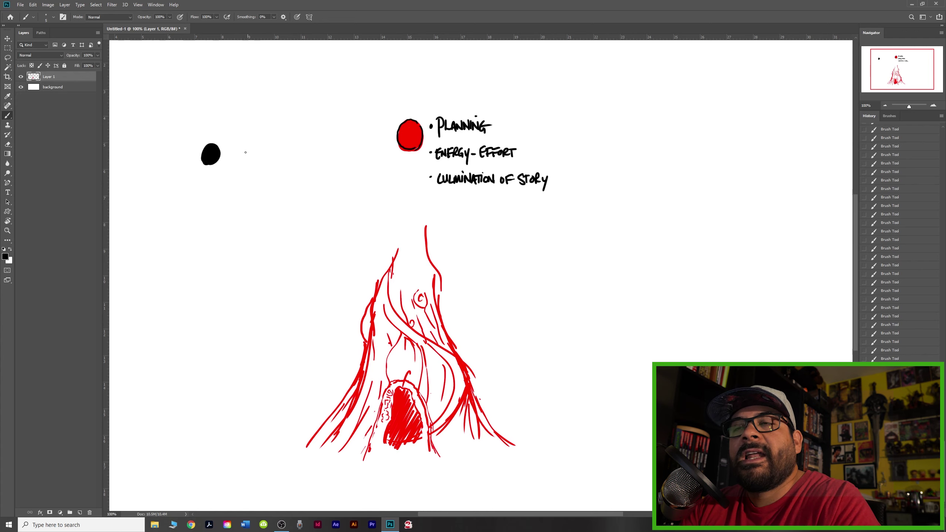
{"action": "mouse_move", "coordinate": [238, 149]}
{"action": "left_mouse_down"}
{"action": "mouse_move", "coordinate": [243, 158]}
{"action": "mouse_move", "coordinate": [265, 155]}
{"action": "left_mouse_up"}
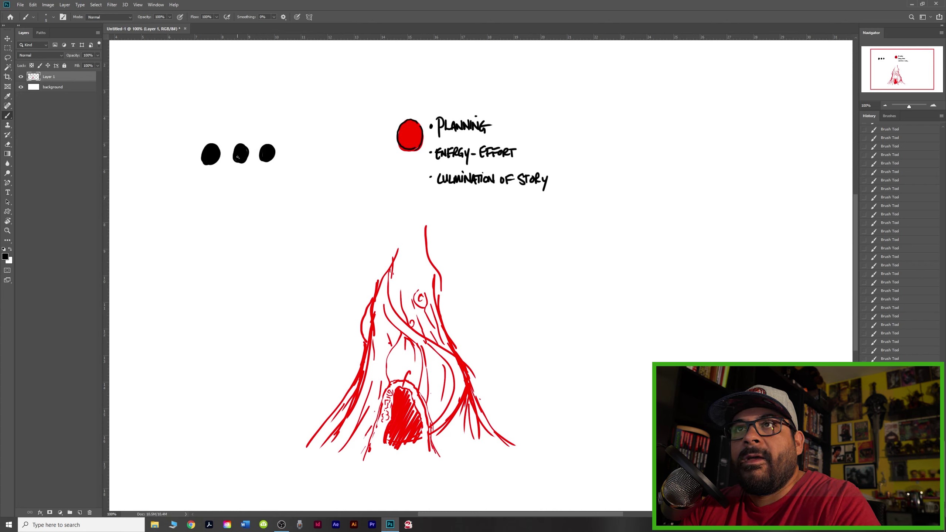
{"action": "left_click_drag", "start_coordinate": [188, 141], "coordinate": [261, 118]}
{"action": "key", "text": "ctrl+z"}
{"action": "key", "text": "ctrl+z"}
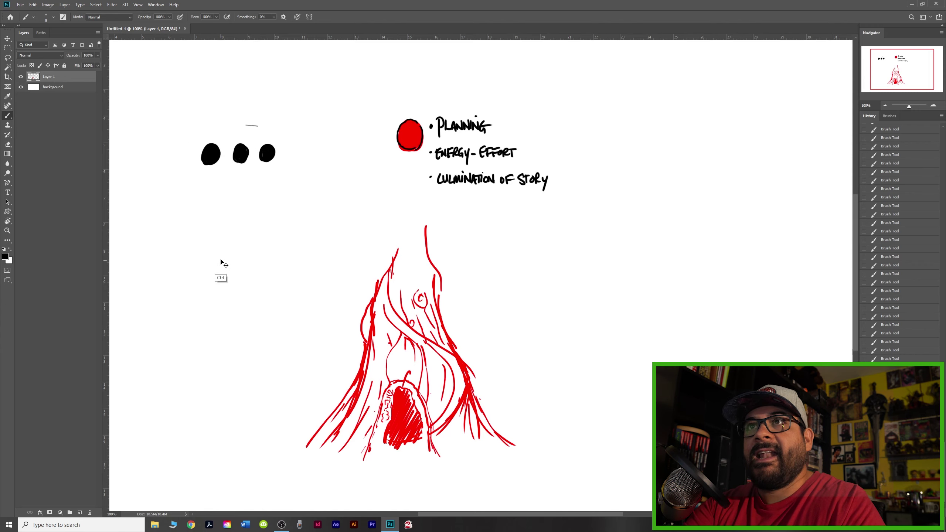
{"action": "key", "text": "ctrl+z"}
{"action": "left_click_drag", "start_coordinate": [205, 164], "coordinate": [249, 301]}
{"action": "mouse_move", "coordinate": [239, 161]}
{"action": "left_mouse_down"}
{"action": "mouse_move", "coordinate": [254, 253]}
{"action": "mouse_move", "coordinate": [260, 192]}
{"action": "mouse_move", "coordinate": [250, 299]}
{"action": "left_mouse_up"}
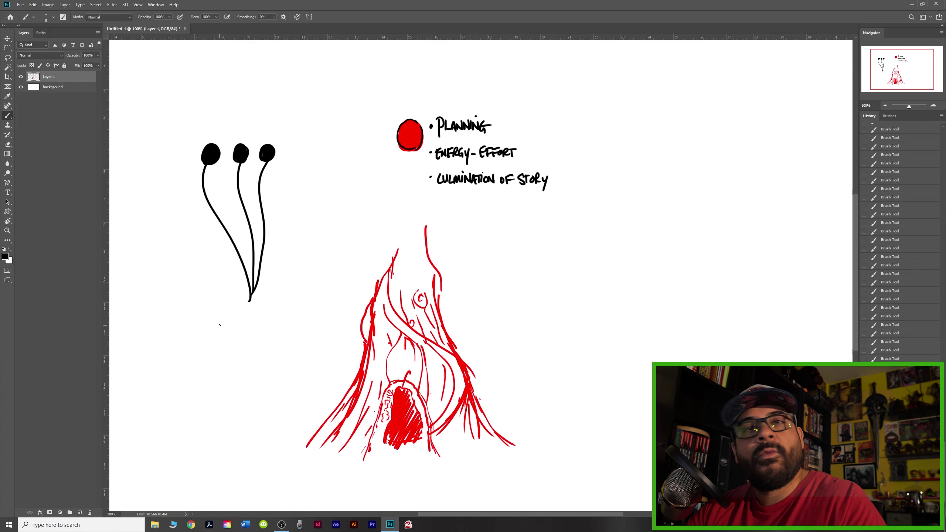
{"action": "key", "text": "e"}
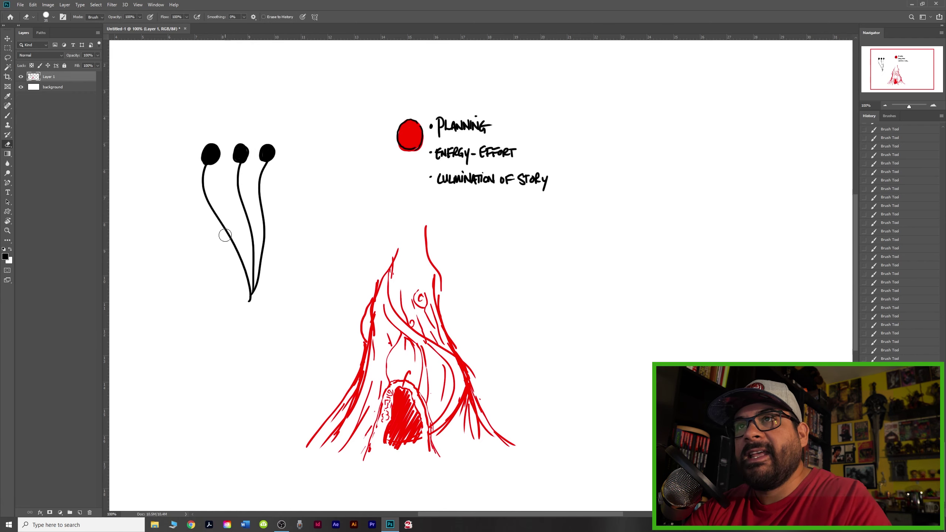
{"action": "key", "text": "bracketright"}
{"action": "key", "text": "bracketright"}
{"action": "key", "text": "bracketright"}
{"action": "mouse_move", "coordinate": [253, 153]}
{"action": "left_mouse_down"}
{"action": "mouse_move", "coordinate": [245, 131]}
{"action": "mouse_move", "coordinate": [275, 182]}
{"action": "mouse_move", "coordinate": [205, 138]}
{"action": "mouse_move", "coordinate": [234, 275]}
{"action": "left_mouse_up"}
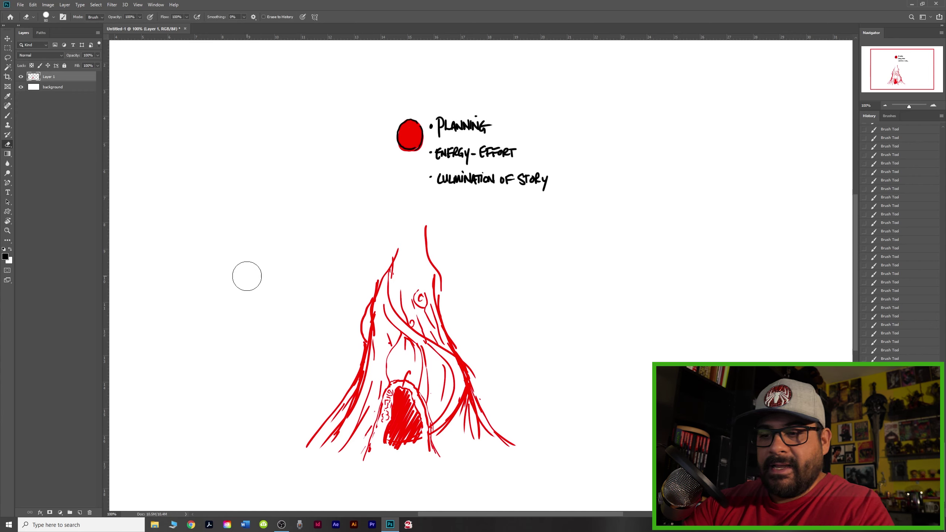
{"action": "key", "text": "b"}
{"action": "mouse_move", "coordinate": [427, 124]}
{"action": "left_mouse_down"}
{"action": "mouse_move", "coordinate": [402, 115]}
{"action": "mouse_move", "coordinate": [389, 145]}
{"action": "mouse_move", "coordinate": [417, 164]}
{"action": "mouse_move", "coordinate": [427, 125]}
{"action": "left_mouse_up"}
{"action": "key", "text": "ctrl+z"}
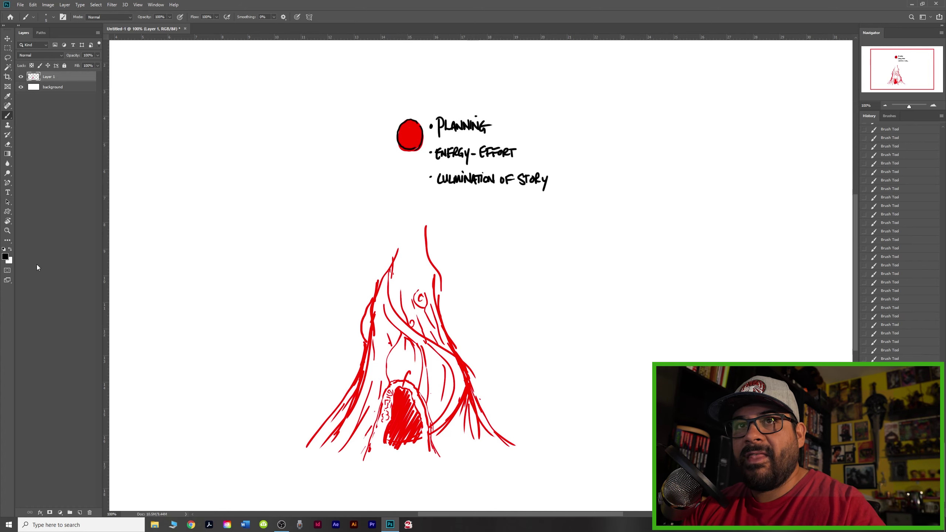
- Set the foreground colour to medium blue (2a80d7)
{"action": "left_click", "coordinate": [5, 257]}
{"action": "left_click", "coordinate": [262, 165]}
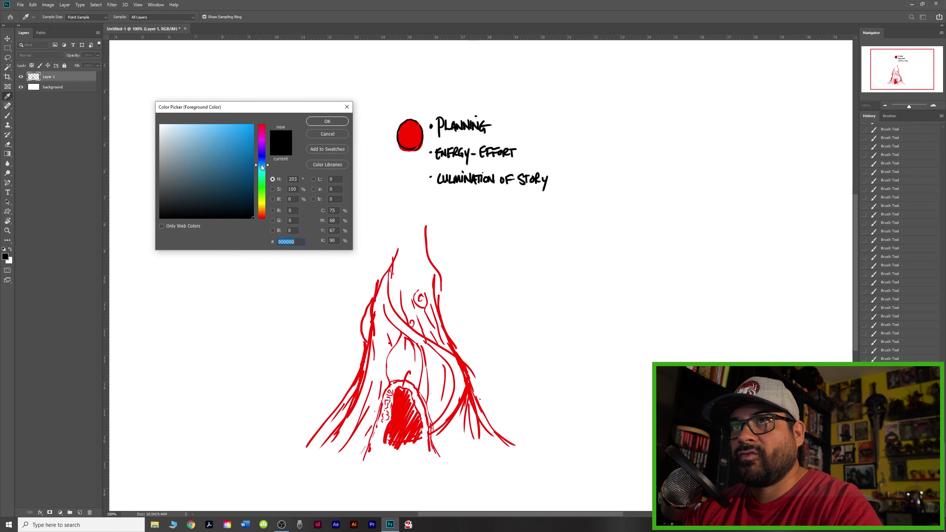
{"action": "left_click_drag", "start_coordinate": [263, 168], "coordinate": [262, 164]}
{"action": "left_click", "coordinate": [235, 139]}
{"action": "left_click", "coordinate": [319, 121]}
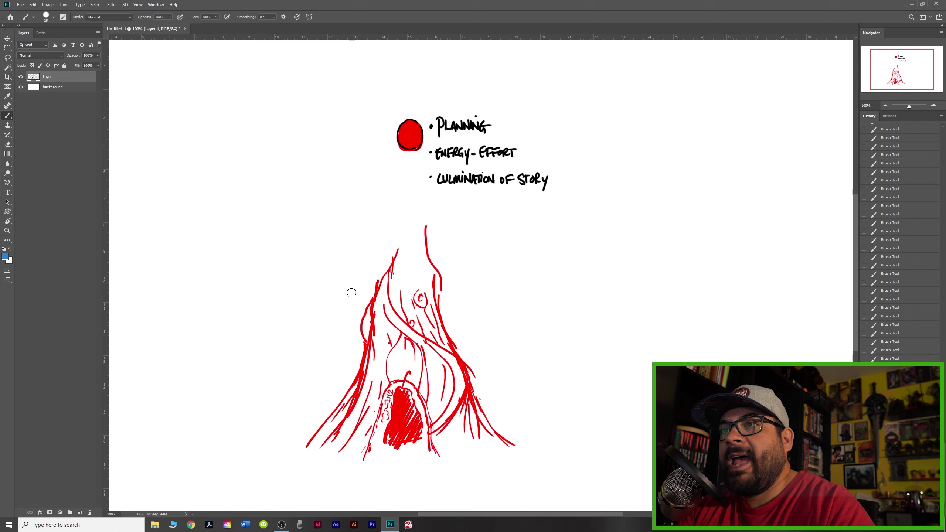
- Paint five thick blue finger strokes rising from the tree top
{"action": "mouse_move", "coordinate": [358, 285]}
{"action": "left_mouse_down"}
{"action": "mouse_move", "coordinate": [348, 238]}
{"action": "mouse_move", "coordinate": [391, 169]}
{"action": "left_mouse_up"}
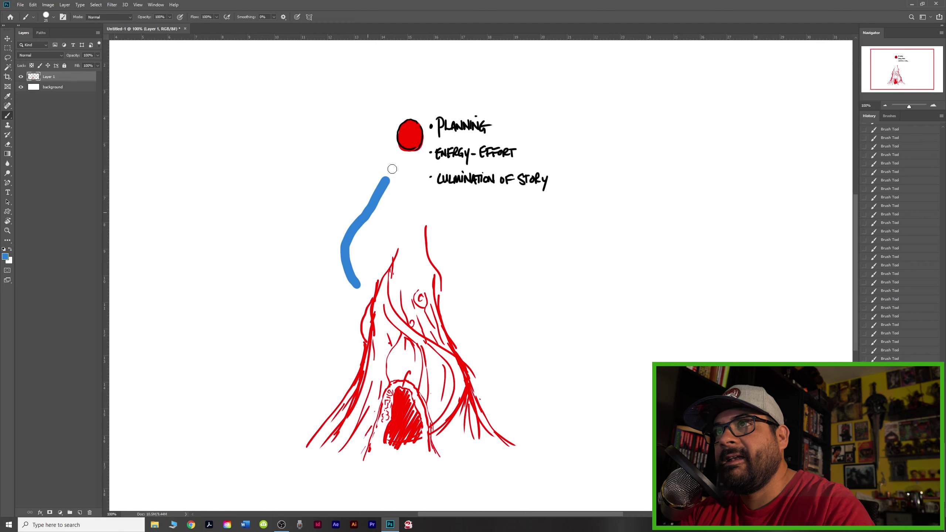
{"action": "left_click_drag", "start_coordinate": [379, 284], "coordinate": [411, 169]}
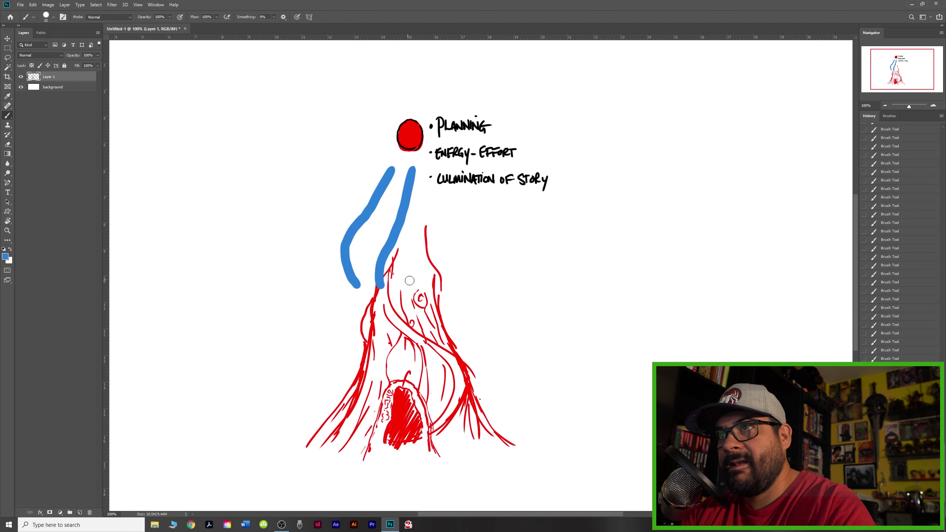
{"action": "left_click_drag", "start_coordinate": [415, 285], "coordinate": [428, 186]}
{"action": "left_click_drag", "start_coordinate": [467, 282], "coordinate": [444, 189]}
{"action": "left_click_drag", "start_coordinate": [497, 272], "coordinate": [462, 192]}
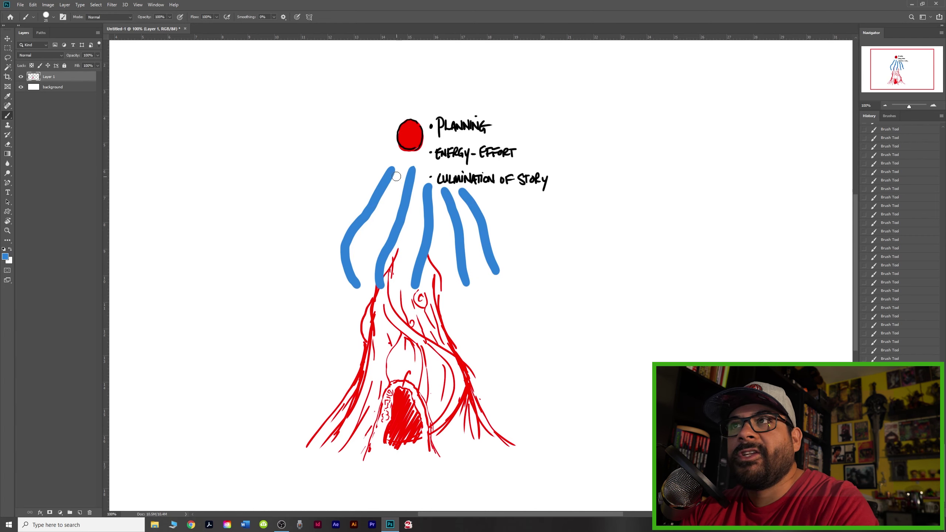
- Extend the blue strokes toward the red dot, undoing extensions that cover the text
{"action": "left_click_drag", "start_coordinate": [391, 175], "coordinate": [392, 147]}
{"action": "mouse_move", "coordinate": [412, 170]}
{"action": "left_mouse_down"}
{"action": "mouse_move", "coordinate": [413, 156]}
{"action": "mouse_move", "coordinate": [423, 163]}
{"action": "left_mouse_up"}
{"action": "left_click_drag", "start_coordinate": [447, 188], "coordinate": [439, 175]}
{"action": "left_click_drag", "start_coordinate": [463, 191], "coordinate": [440, 150]}
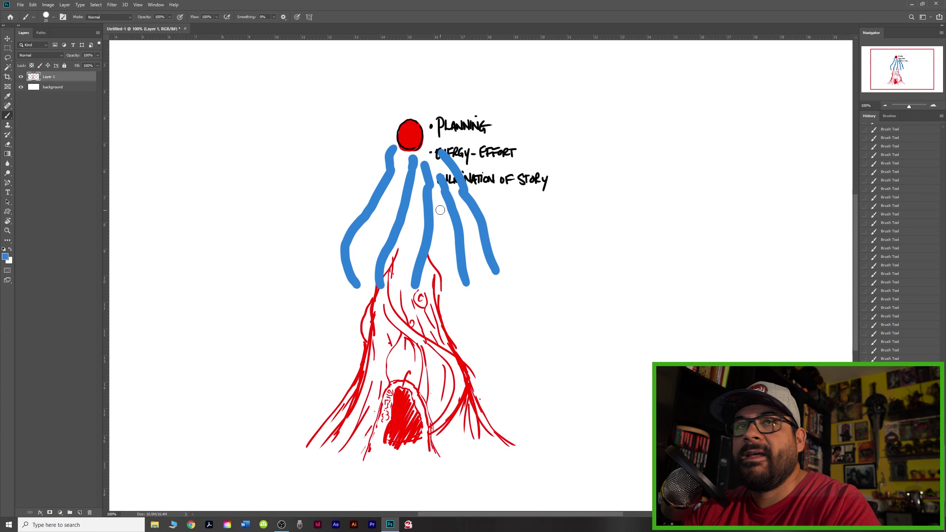
{"action": "key", "text": "ctrl+z"}
{"action": "key", "text": "ctrl+z"}
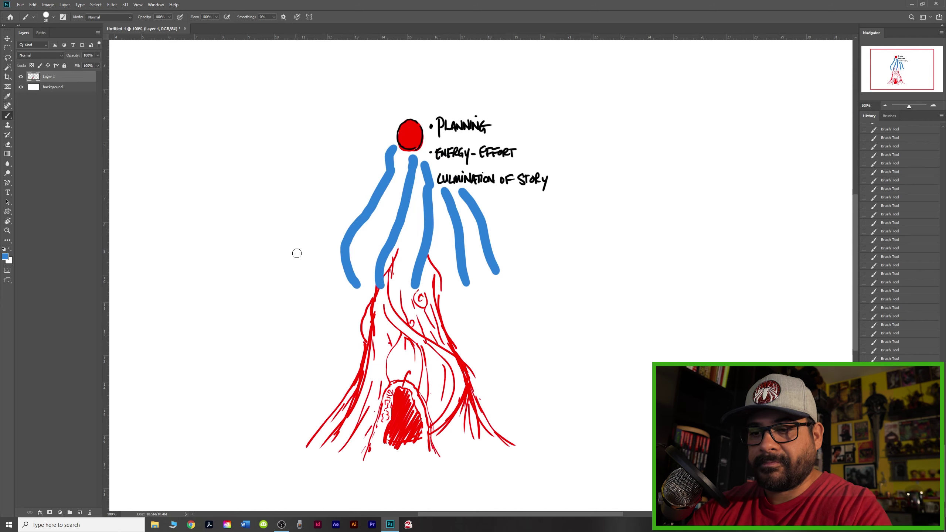
- Sample black and trace a black line up the tree's left edge and first blue branch
{"action": "key", "text": "i"}
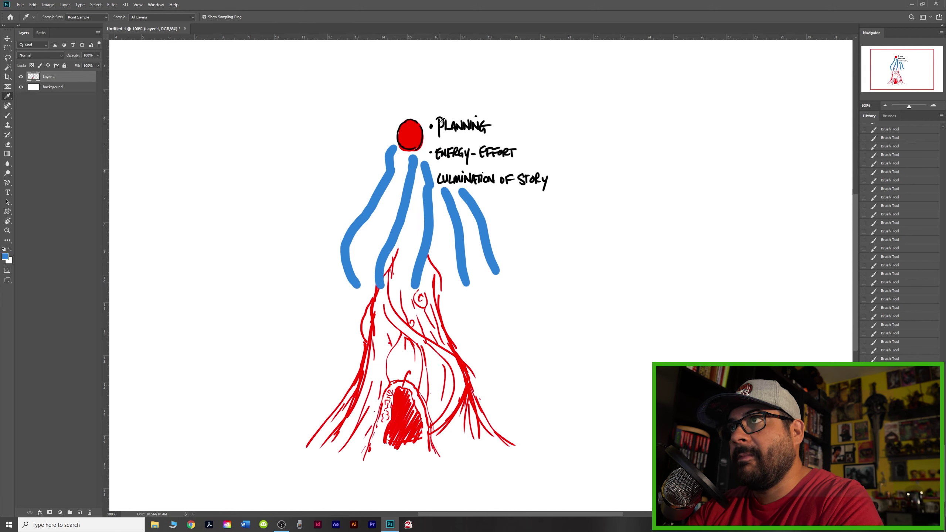
{"action": "left_click", "coordinate": [432, 126]}
{"action": "key", "text": "b"}
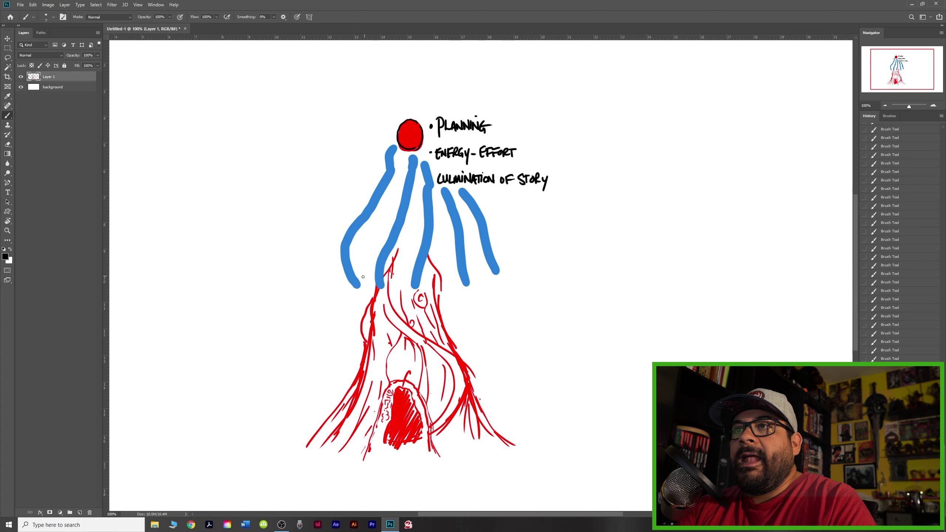
{"action": "mouse_move", "coordinate": [349, 292]}
{"action": "left_mouse_down"}
{"action": "mouse_move", "coordinate": [498, 274]}
{"action": "mouse_move", "coordinate": [484, 277]}
{"action": "left_mouse_up"}
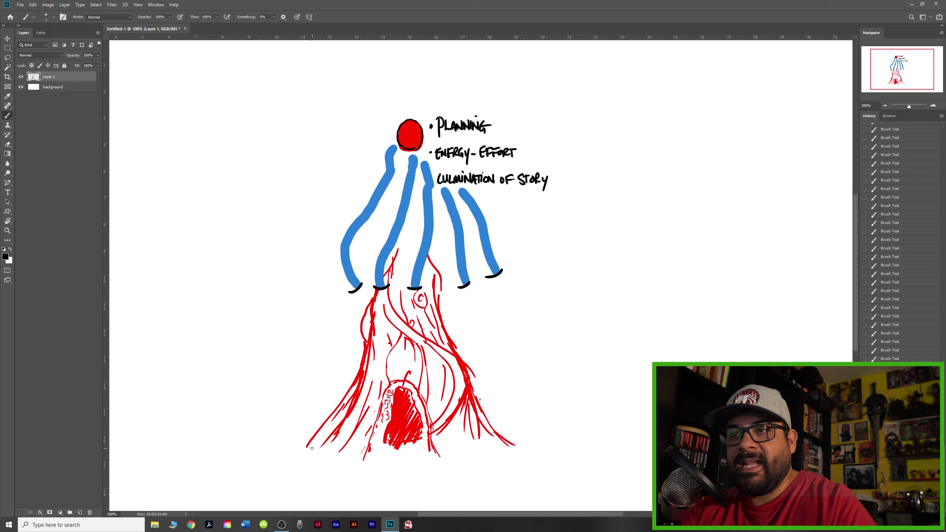
{"action": "mouse_move", "coordinate": [307, 447]}
{"action": "left_mouse_down"}
{"action": "mouse_move", "coordinate": [350, 383]}
{"action": "mouse_move", "coordinate": [361, 299]}
{"action": "mouse_move", "coordinate": [348, 261]}
{"action": "left_mouse_up"}
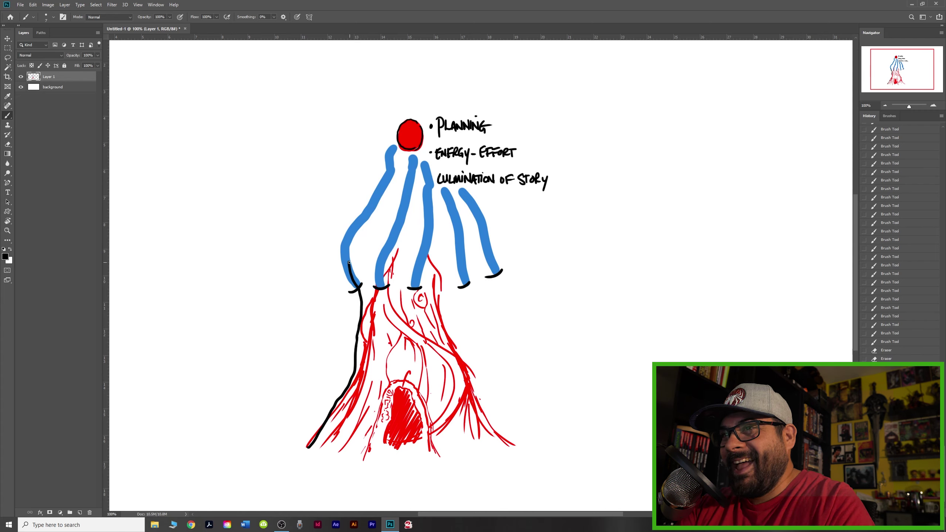
{"action": "left_click_drag", "start_coordinate": [348, 262], "coordinate": [394, 149]}
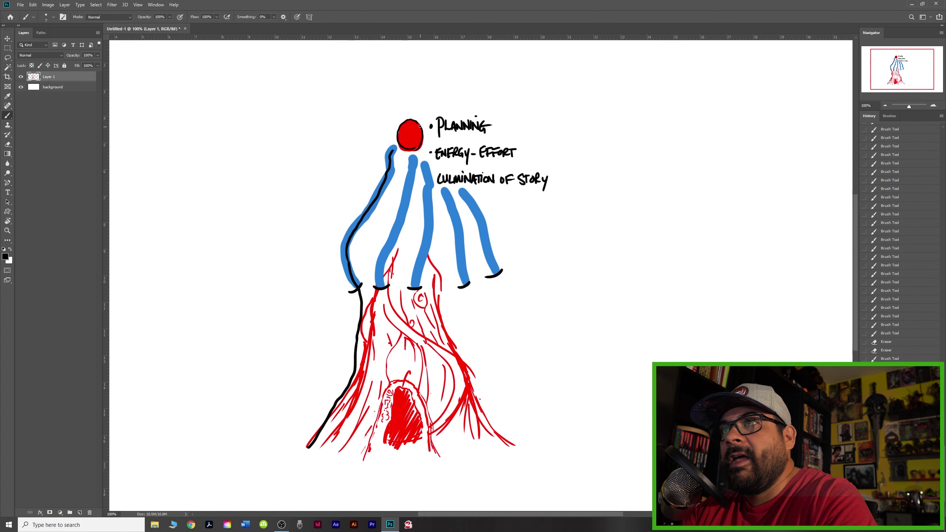
- Outline the red fruit in black and underline Energy-Effort, Planning and Culmination of Story
{"action": "mouse_move", "coordinate": [420, 126]}
{"action": "left_mouse_down"}
{"action": "mouse_move", "coordinate": [395, 141]}
{"action": "mouse_move", "coordinate": [419, 152]}
{"action": "mouse_move", "coordinate": [422, 124]}
{"action": "mouse_move", "coordinate": [398, 126]}
{"action": "left_mouse_up"}
{"action": "mouse_move", "coordinate": [398, 127]}
{"action": "left_mouse_down"}
{"action": "mouse_move", "coordinate": [424, 138]}
{"action": "mouse_move", "coordinate": [395, 134]}
{"action": "left_mouse_up"}
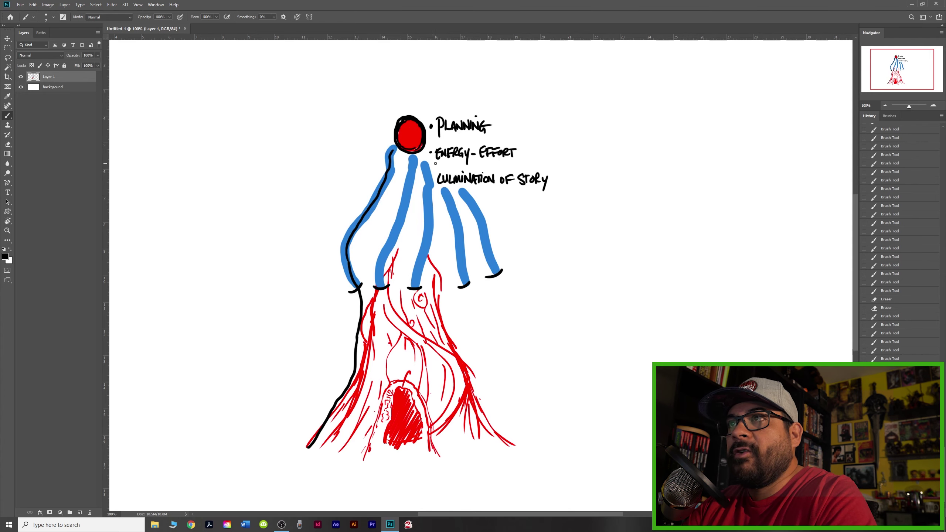
{"action": "mouse_move", "coordinate": [425, 149]}
{"action": "left_mouse_down"}
{"action": "mouse_move", "coordinate": [452, 163]}
{"action": "mouse_move", "coordinate": [509, 162]}
{"action": "left_mouse_up"}
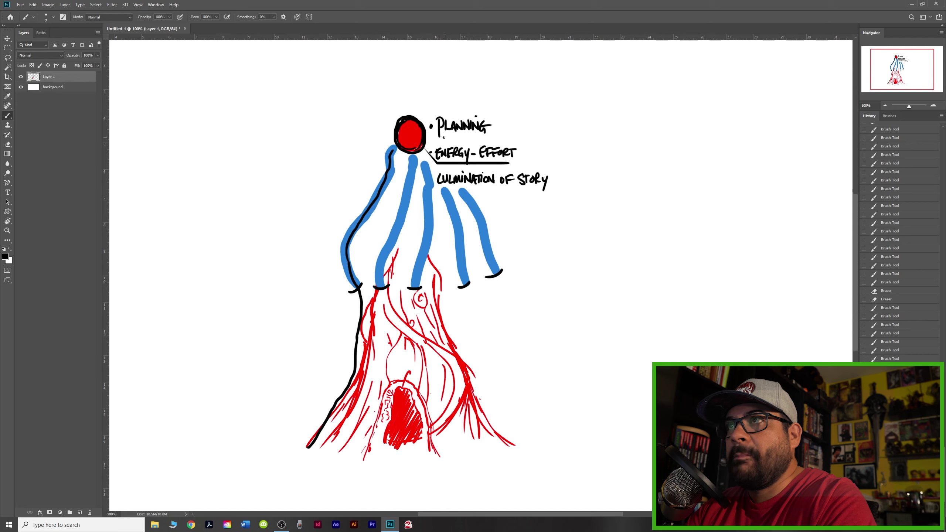
{"action": "left_click_drag", "start_coordinate": [444, 137], "coordinate": [506, 137]}
{"action": "left_click_drag", "start_coordinate": [446, 188], "coordinate": [547, 188]}
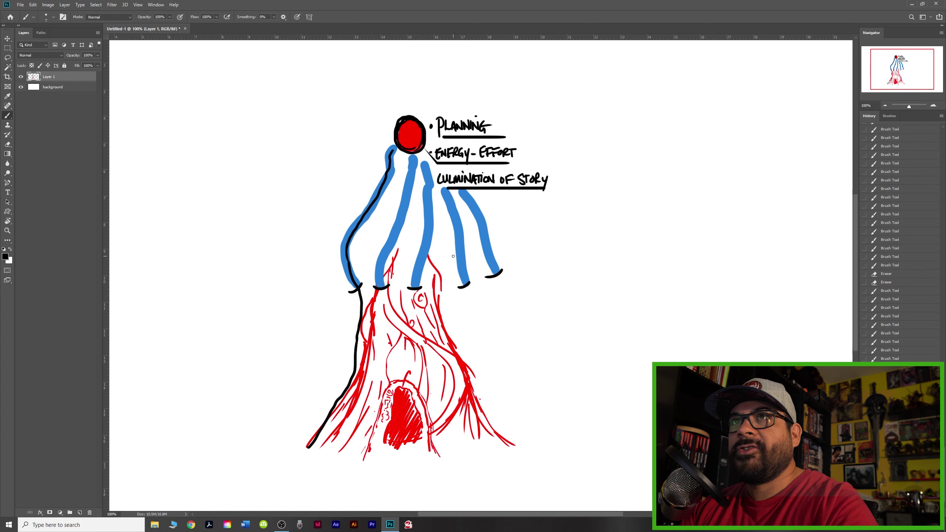
- Sketch two stacked L-shaped node connectors, each starting from a dot
{"action": "left_click", "coordinate": [220, 104]}
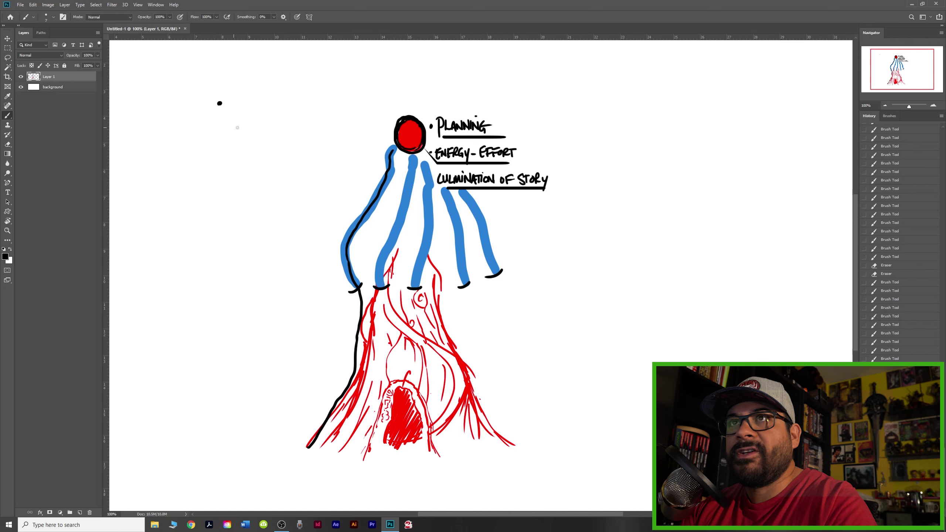
{"action": "left_click", "coordinate": [220, 126], "text": "shift"}
{"action": "left_click", "coordinate": [270, 127], "text": "shift"}
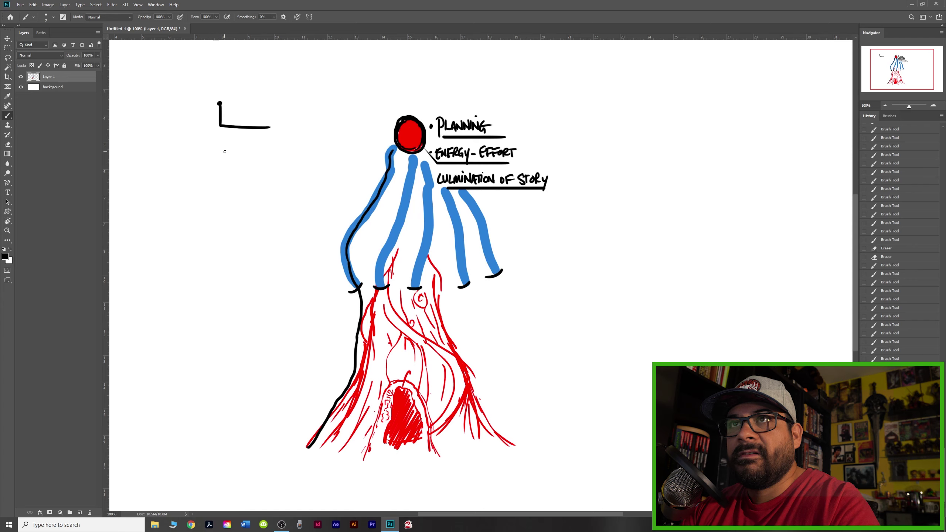
{"action": "left_click", "coordinate": [221, 150]}
{"action": "left_click", "coordinate": [221, 171], "text": "shift"}
{"action": "left_click", "coordinate": [275, 169], "text": "shift"}
{"action": "left_click", "coordinate": [274, 163]}
{"action": "left_click", "coordinate": [276, 176], "text": "shift"}
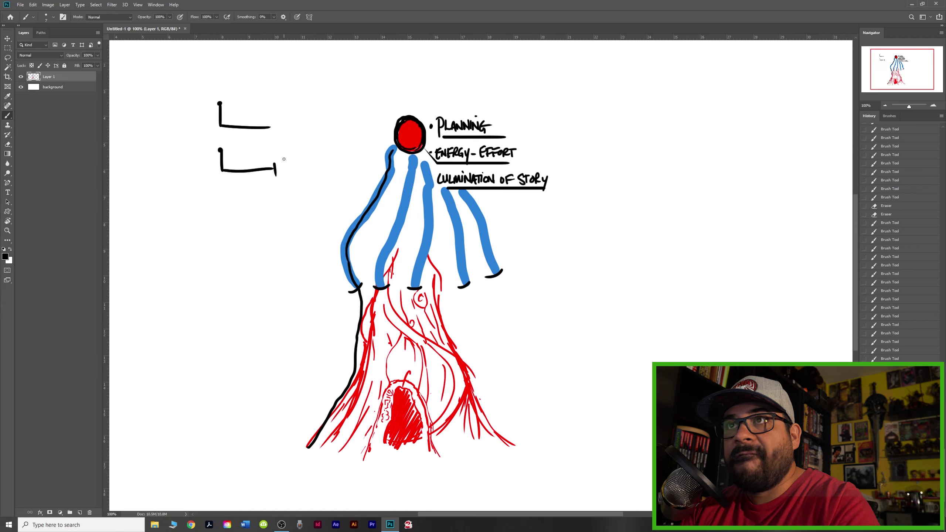
- Draw boxes beside both connectors, then erase the boxes and connector ends
{"action": "left_click", "coordinate": [316, 158], "text": "shift"}
{"action": "left_click", "coordinate": [314, 178], "text": "shift"}
{"action": "left_click", "coordinate": [279, 178], "text": "shift"}
{"action": "left_click", "coordinate": [280, 133]}
{"action": "left_click", "coordinate": [279, 118], "text": "shift"}
{"action": "left_click", "coordinate": [313, 116], "text": "shift"}
{"action": "left_click", "coordinate": [314, 134], "text": "shift"}
{"action": "left_click", "coordinate": [282, 133], "text": "shift"}
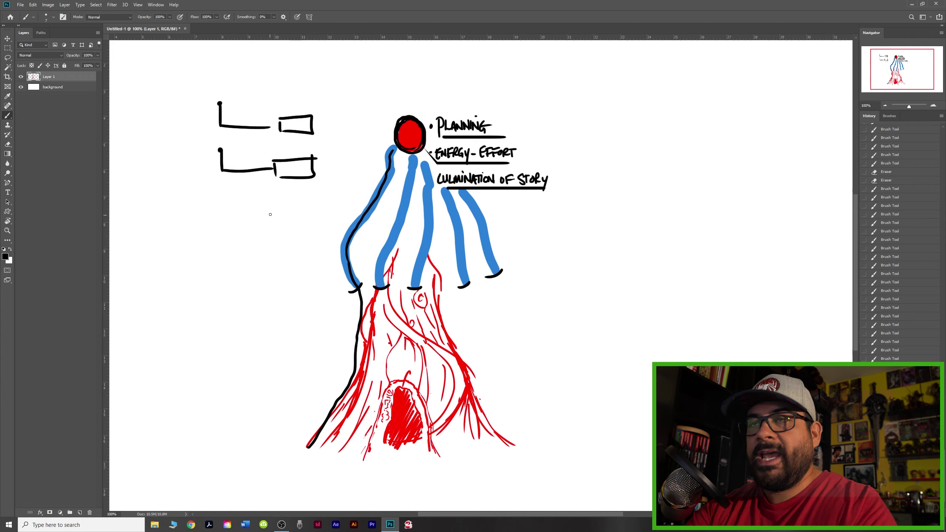
{"action": "key", "text": "e"}
{"action": "mouse_move", "coordinate": [302, 112]}
{"action": "left_mouse_down"}
{"action": "mouse_move", "coordinate": [285, 180]}
{"action": "mouse_move", "coordinate": [255, 119]}
{"action": "mouse_move", "coordinate": [213, 117]}
{"action": "left_mouse_up"}
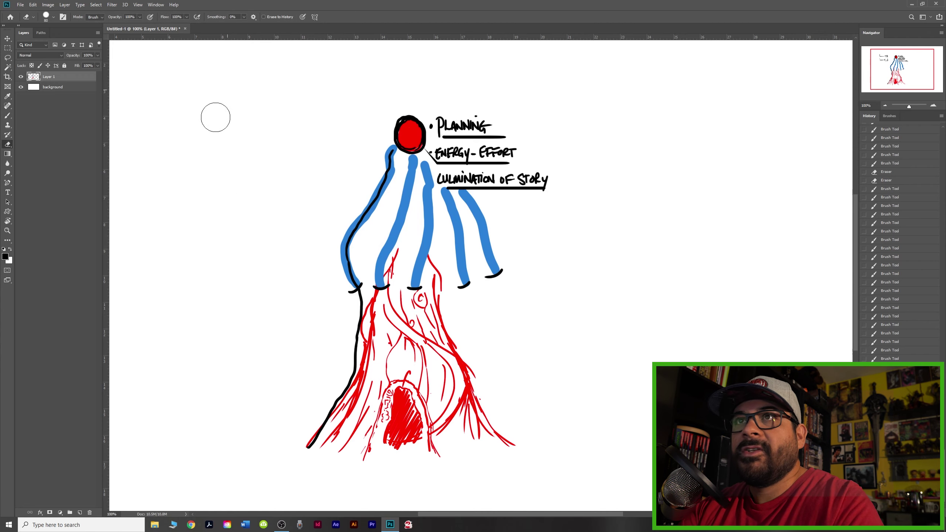
- Trace black lines along all five blue branches and touch up the fruit's edge
{"action": "key", "text": "b"}
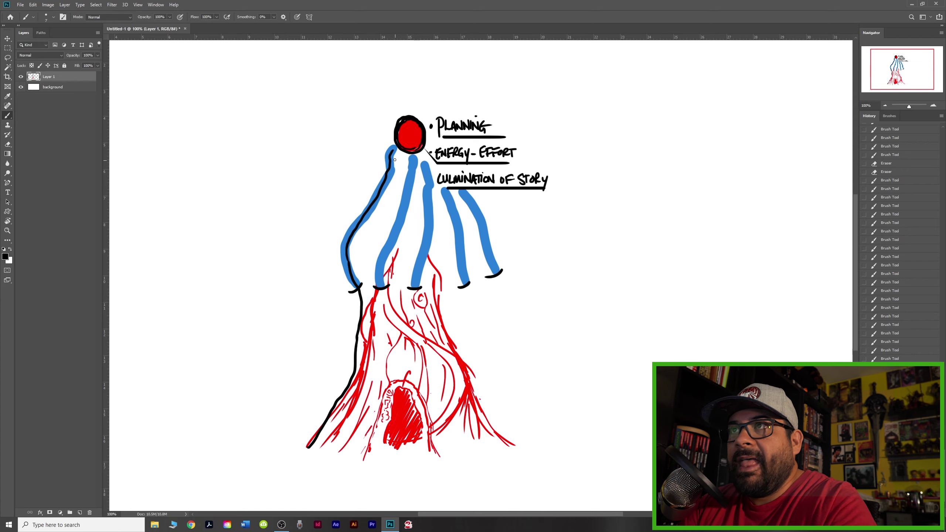
{"action": "mouse_move", "coordinate": [414, 153]}
{"action": "left_mouse_down"}
{"action": "mouse_move", "coordinate": [396, 137]}
{"action": "mouse_move", "coordinate": [409, 119]}
{"action": "mouse_move", "coordinate": [414, 147]}
{"action": "left_mouse_up"}
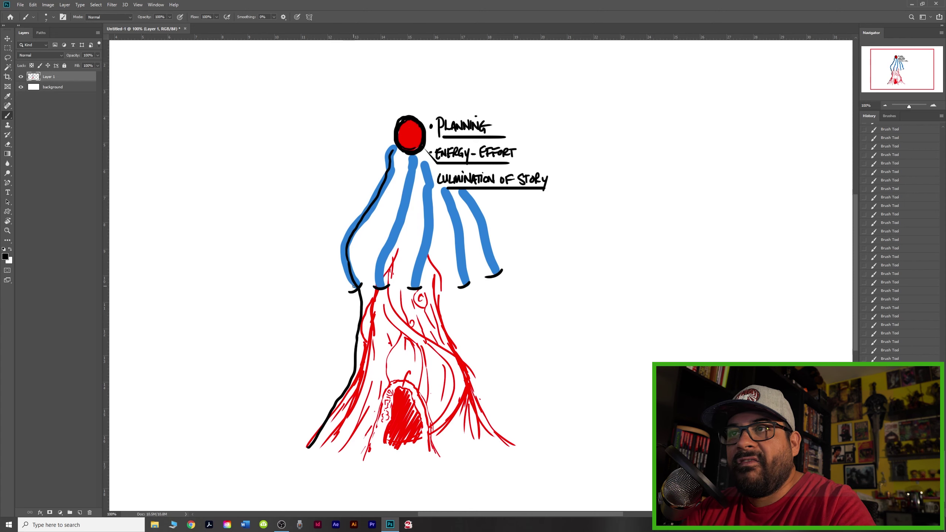
{"action": "mouse_move", "coordinate": [353, 286]}
{"action": "left_mouse_down"}
{"action": "mouse_move", "coordinate": [344, 264]}
{"action": "mouse_move", "coordinate": [394, 228]}
{"action": "mouse_move", "coordinate": [410, 172]}
{"action": "left_mouse_up"}
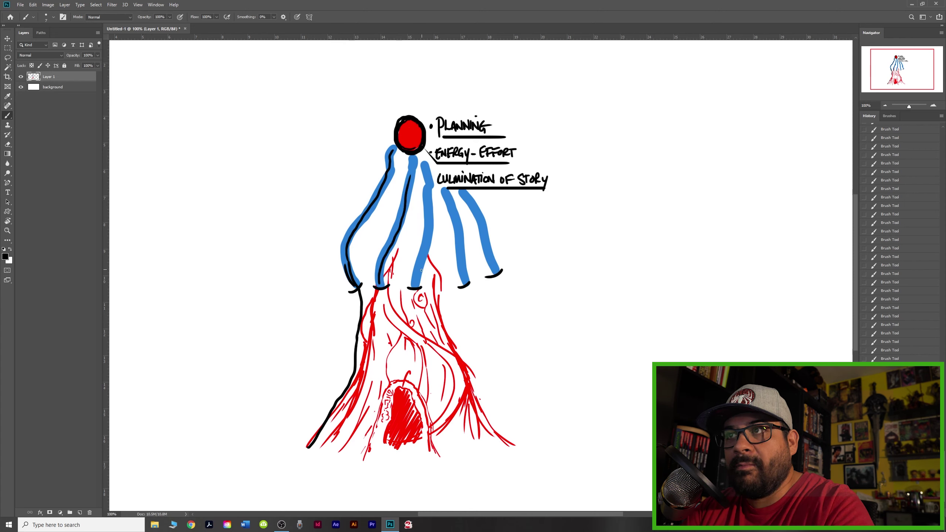
{"action": "left_click_drag", "start_coordinate": [417, 288], "coordinate": [429, 171]}
{"action": "left_click_drag", "start_coordinate": [466, 283], "coordinate": [444, 200]}
{"action": "mouse_move", "coordinate": [494, 268]}
{"action": "left_mouse_down"}
{"action": "mouse_move", "coordinate": [461, 191]}
{"action": "mouse_move", "coordinate": [447, 207]}
{"action": "left_mouse_up"}
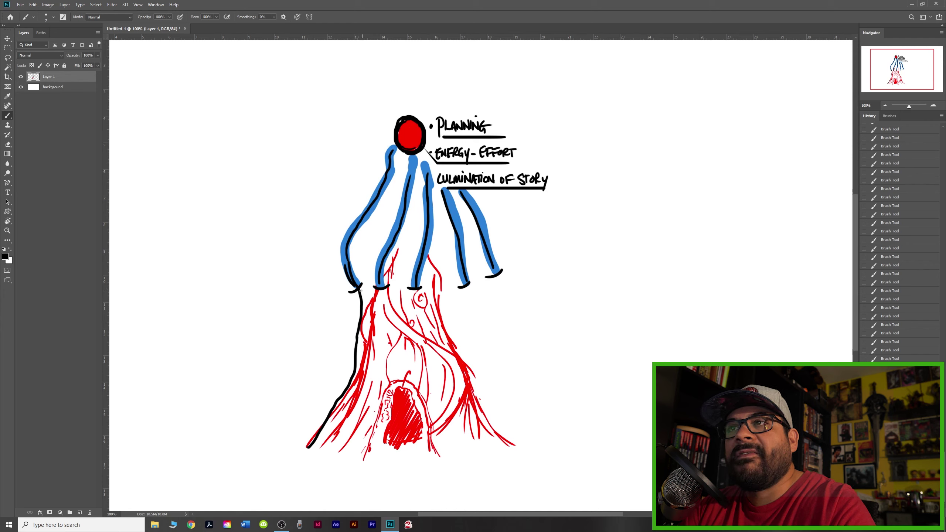
{"action": "left_click_drag", "start_coordinate": [350, 293], "coordinate": [352, 284]}
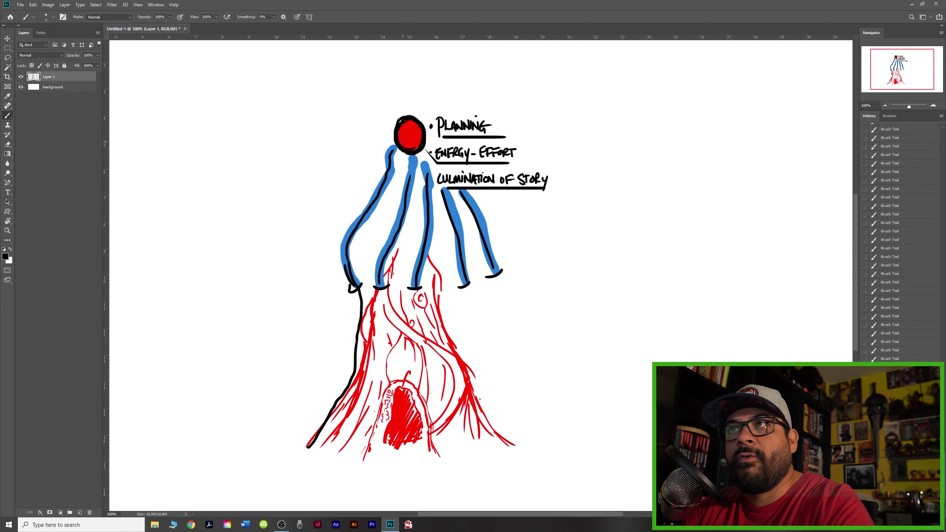
{"action": "mouse_move", "coordinate": [355, 284]}
{"action": "left_mouse_down"}
{"action": "mouse_move", "coordinate": [347, 238]}
{"action": "mouse_move", "coordinate": [398, 162]}
{"action": "left_mouse_up"}
{"action": "left_click_drag", "start_coordinate": [424, 259], "coordinate": [427, 226]}
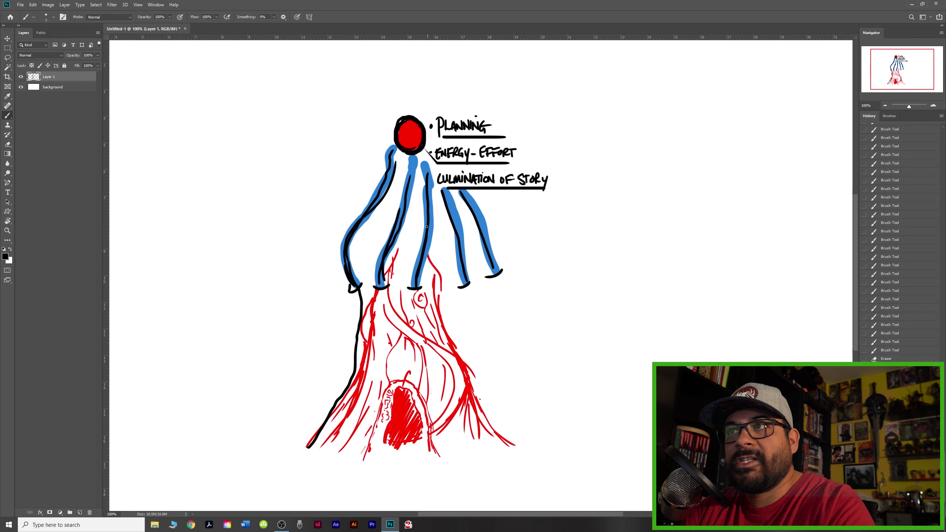
- Hand-letter 'FREEDOM TO PCS' at the upper left of the tree
{"action": "mouse_move", "coordinate": [194, 167]}
{"action": "left_mouse_down"}
{"action": "mouse_move", "coordinate": [196, 188]}
{"action": "mouse_move", "coordinate": [208, 164]}
{"action": "left_mouse_up"}
{"action": "mouse_move", "coordinate": [197, 177]}
{"action": "left_mouse_down"}
{"action": "mouse_move", "coordinate": [208, 172]}
{"action": "mouse_move", "coordinate": [207, 184]}
{"action": "left_mouse_up"}
{"action": "left_click_drag", "start_coordinate": [208, 166], "coordinate": [221, 180]}
{"action": "left_click_drag", "start_coordinate": [213, 165], "coordinate": [226, 163]}
{"action": "left_click_drag", "start_coordinate": [215, 174], "coordinate": [226, 179]}
{"action": "left_click_drag", "start_coordinate": [226, 165], "coordinate": [236, 178]}
{"action": "left_click_drag", "start_coordinate": [236, 166], "coordinate": [247, 175]}
{"action": "mouse_move", "coordinate": [249, 176]}
{"action": "left_mouse_down"}
{"action": "mouse_move", "coordinate": [256, 164]}
{"action": "mouse_move", "coordinate": [267, 180]}
{"action": "mouse_move", "coordinate": [278, 165]}
{"action": "left_mouse_up"}
{"action": "left_click_drag", "start_coordinate": [280, 168], "coordinate": [297, 192]}
{"action": "mouse_move", "coordinate": [295, 170]}
{"action": "left_mouse_down"}
{"action": "mouse_move", "coordinate": [295, 181]}
{"action": "mouse_move", "coordinate": [313, 178]}
{"action": "left_mouse_up"}
{"action": "left_click_drag", "start_coordinate": [313, 161], "coordinate": [317, 175]}
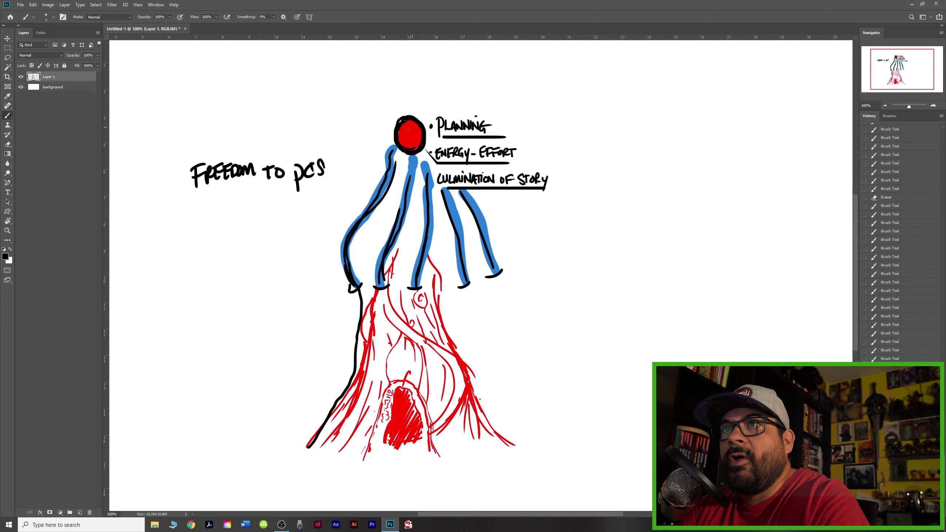
- Hand-letter 'SETTLED THE DMS' below the first note
{"action": "mouse_move", "coordinate": [199, 204]}
{"action": "left_mouse_down"}
{"action": "mouse_move", "coordinate": [190, 220]}
{"action": "mouse_move", "coordinate": [204, 201]}
{"action": "mouse_move", "coordinate": [207, 216]}
{"action": "mouse_move", "coordinate": [217, 204]}
{"action": "mouse_move", "coordinate": [225, 215]}
{"action": "left_mouse_up"}
{"action": "mouse_move", "coordinate": [228, 203]}
{"action": "left_mouse_down"}
{"action": "mouse_move", "coordinate": [224, 212]}
{"action": "mouse_move", "coordinate": [233, 203]}
{"action": "left_mouse_up"}
{"action": "mouse_move", "coordinate": [232, 200]}
{"action": "left_mouse_down"}
{"action": "mouse_move", "coordinate": [252, 213]}
{"action": "mouse_move", "coordinate": [251, 203]}
{"action": "left_mouse_up"}
{"action": "mouse_move", "coordinate": [259, 200]}
{"action": "left_mouse_down"}
{"action": "mouse_move", "coordinate": [261, 212]}
{"action": "mouse_move", "coordinate": [266, 205]}
{"action": "left_mouse_up"}
{"action": "mouse_move", "coordinate": [267, 198]}
{"action": "left_mouse_down"}
{"action": "mouse_move", "coordinate": [267, 214]}
{"action": "mouse_move", "coordinate": [284, 212]}
{"action": "left_mouse_up"}
{"action": "mouse_move", "coordinate": [283, 199]}
{"action": "left_mouse_down"}
{"action": "mouse_move", "coordinate": [284, 211]}
{"action": "mouse_move", "coordinate": [302, 211]}
{"action": "left_mouse_up"}
{"action": "mouse_move", "coordinate": [213, 229]}
{"action": "left_mouse_down"}
{"action": "mouse_move", "coordinate": [207, 244]}
{"action": "mouse_move", "coordinate": [249, 227]}
{"action": "left_mouse_up"}
- Continue the note with 'CREATIVE MIND AND EFFORTS' on the lines below
{"action": "left_click_drag", "start_coordinate": [245, 227], "coordinate": [250, 237]}
{"action": "left_click_drag", "start_coordinate": [251, 228], "coordinate": [257, 226]}
{"action": "left_click_drag", "start_coordinate": [257, 225], "coordinate": [283, 233]}
{"action": "left_click_drag", "start_coordinate": [285, 232], "coordinate": [313, 223]}
{"action": "left_click", "coordinate": [299, 230]}
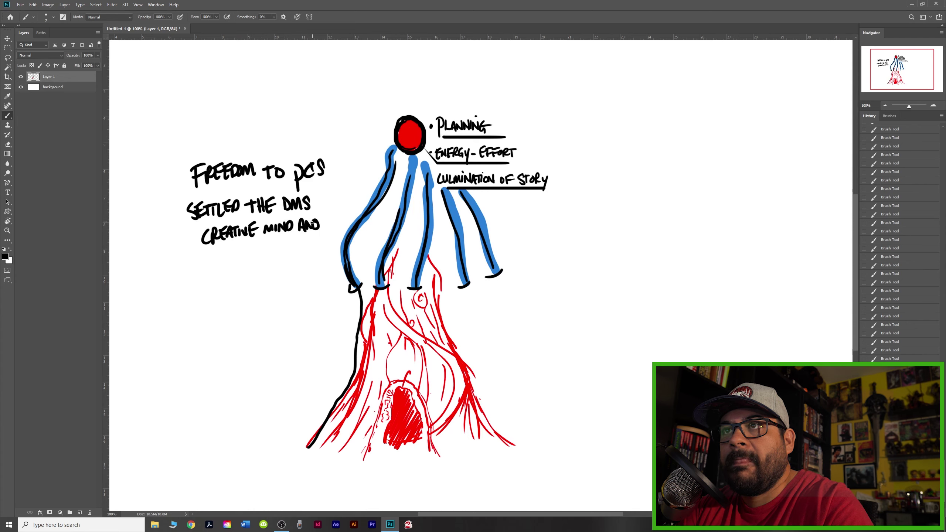
{"action": "left_click_drag", "start_coordinate": [246, 254], "coordinate": [247, 264]}
{"action": "left_click_drag", "start_coordinate": [246, 251], "coordinate": [258, 255]}
{"action": "mouse_move", "coordinate": [255, 251]}
{"action": "left_mouse_down"}
{"action": "mouse_move", "coordinate": [255, 265]}
{"action": "mouse_move", "coordinate": [264, 251]}
{"action": "left_mouse_up"}
{"action": "mouse_move", "coordinate": [262, 252]}
{"action": "left_mouse_down"}
{"action": "mouse_move", "coordinate": [261, 263]}
{"action": "mouse_move", "coordinate": [274, 250]}
{"action": "left_mouse_up"}
{"action": "left_click_drag", "start_coordinate": [276, 259], "coordinate": [289, 245]}
{"action": "left_click_drag", "start_coordinate": [284, 247], "coordinate": [290, 256]}
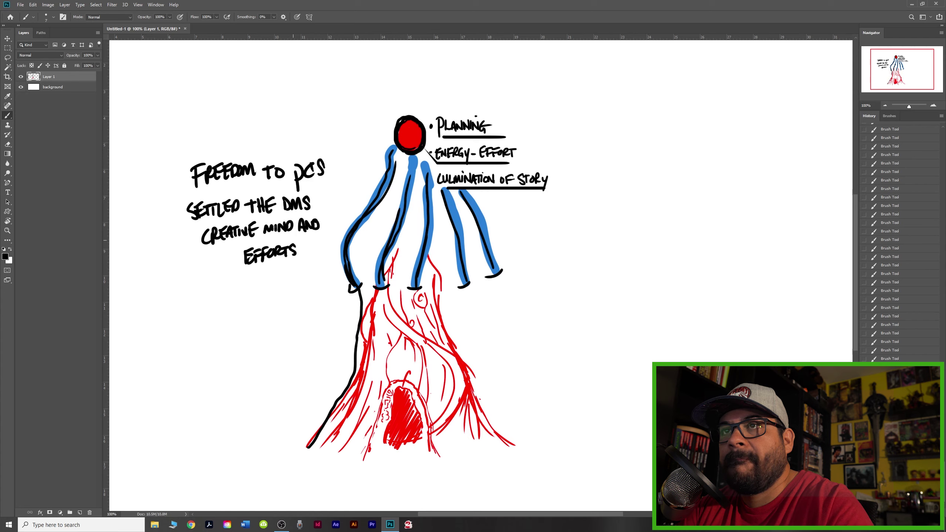
- Add bullet dots before both notes, a connector line, and a black double circle around the fruit
{"action": "left_click", "coordinate": [173, 214]}
{"action": "left_click", "coordinate": [180, 181]}
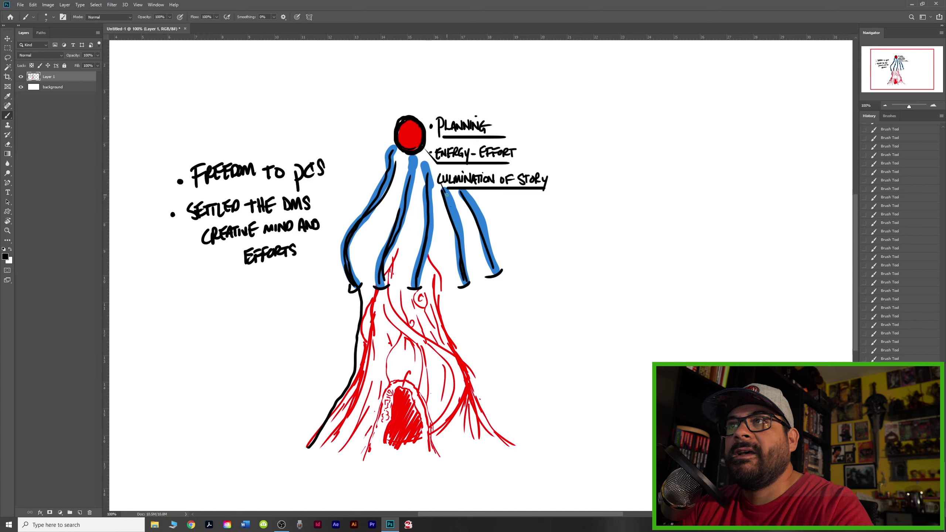
{"action": "left_click_drag", "start_coordinate": [446, 195], "coordinate": [426, 161]}
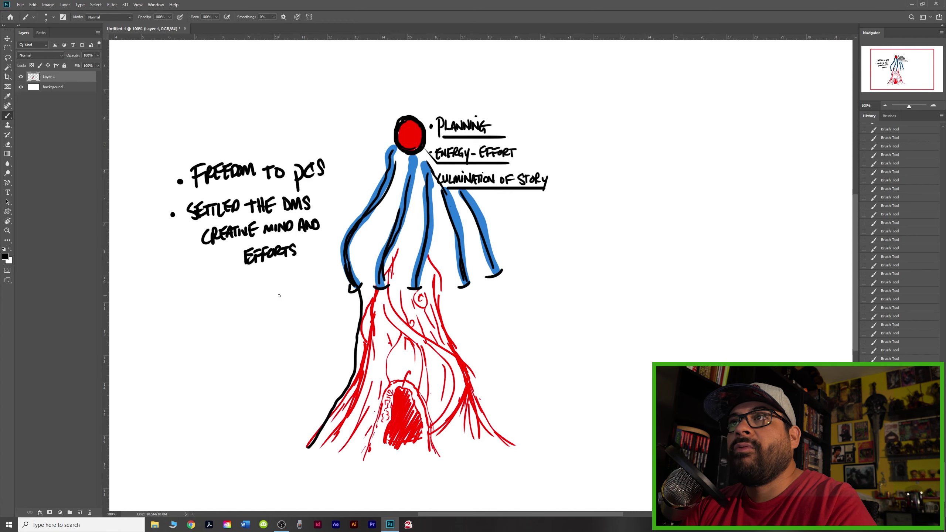
{"action": "mouse_move", "coordinate": [392, 127]}
{"action": "left_mouse_down"}
{"action": "mouse_move", "coordinate": [436, 123]}
{"action": "mouse_move", "coordinate": [410, 158]}
{"action": "left_mouse_up"}
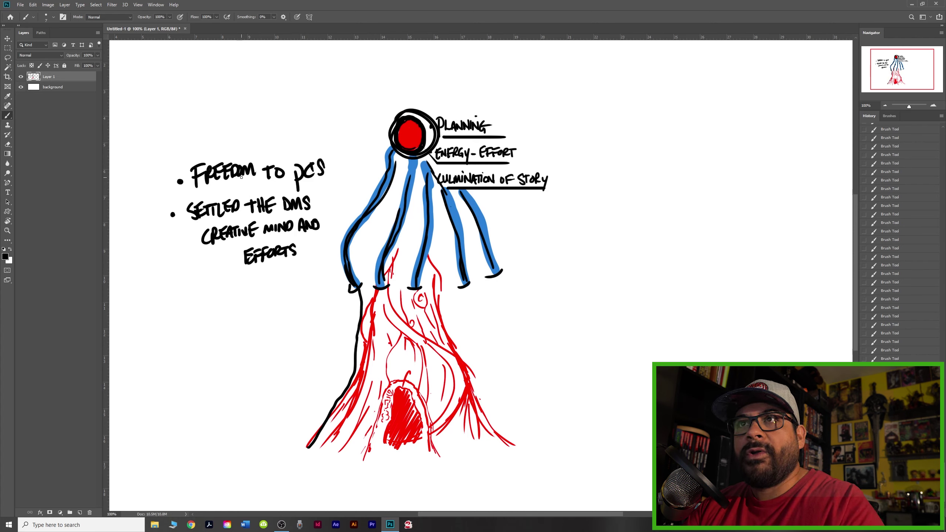
- Touch up the fruit's ring, then lasso both bulleted notes and move them to the lower left
{"action": "mouse_move", "coordinate": [431, 123]}
{"action": "left_mouse_down"}
{"action": "mouse_move", "coordinate": [431, 148]}
{"action": "mouse_move", "coordinate": [392, 152]}
{"action": "mouse_move", "coordinate": [412, 116]}
{"action": "mouse_move", "coordinate": [426, 151]}
{"action": "left_mouse_up"}
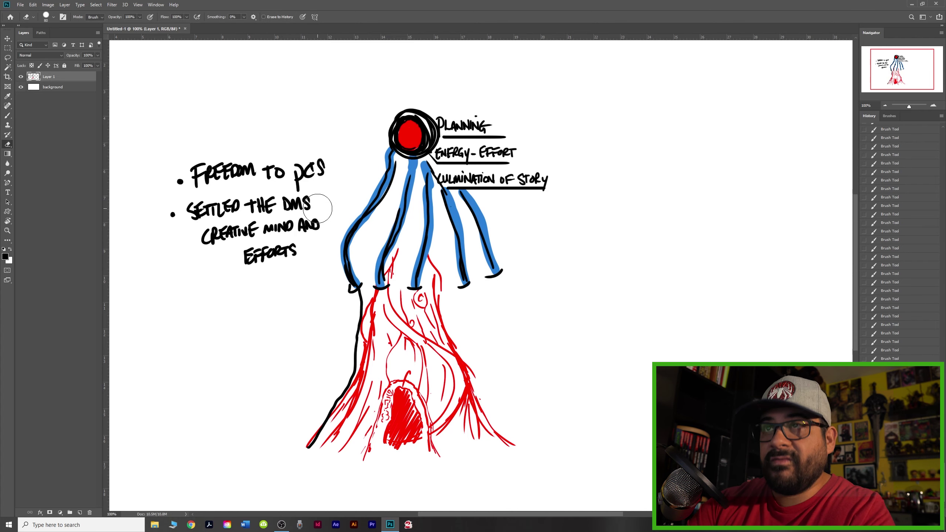
{"action": "key", "text": "l"}
{"action": "mouse_move", "coordinate": [338, 162]}
{"action": "left_mouse_down"}
{"action": "mouse_move", "coordinate": [163, 157]}
{"action": "mouse_move", "coordinate": [298, 274]}
{"action": "mouse_move", "coordinate": [334, 159]}
{"action": "mouse_move", "coordinate": [307, 153]}
{"action": "mouse_move", "coordinate": [303, 326]}
{"action": "left_mouse_up"}
{"action": "key", "text": "v"}
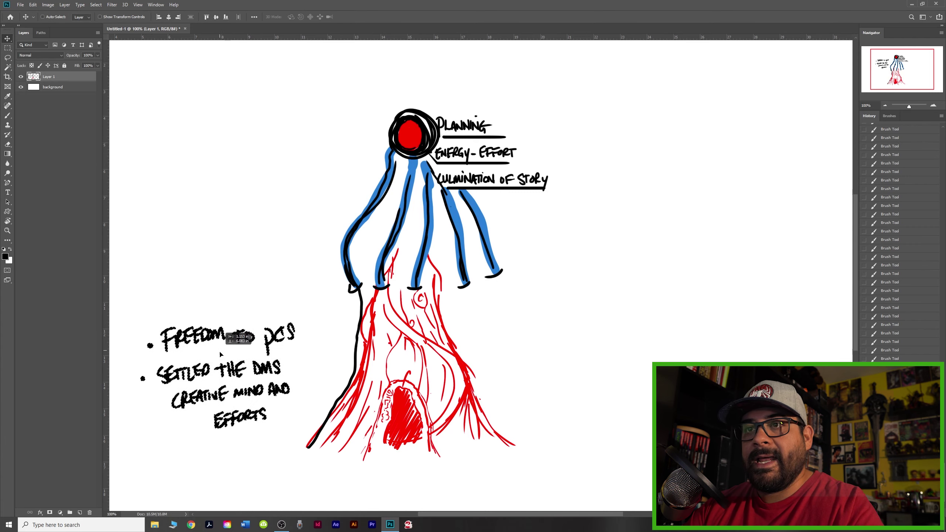
{"action": "key", "text": "ctrl+d"}
{"action": "key", "text": "b"}
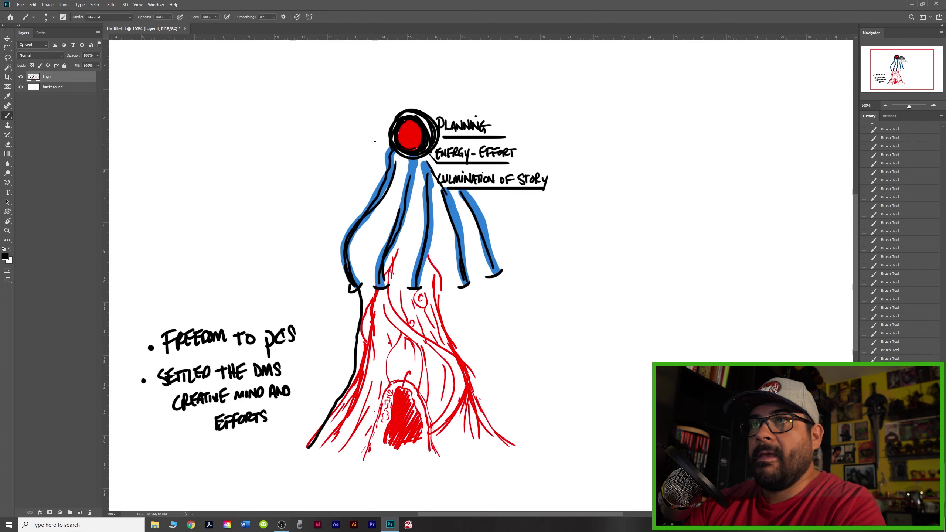
{"action": "key", "text": "bracketleft"}
{"action": "key", "text": "bracketleft"}
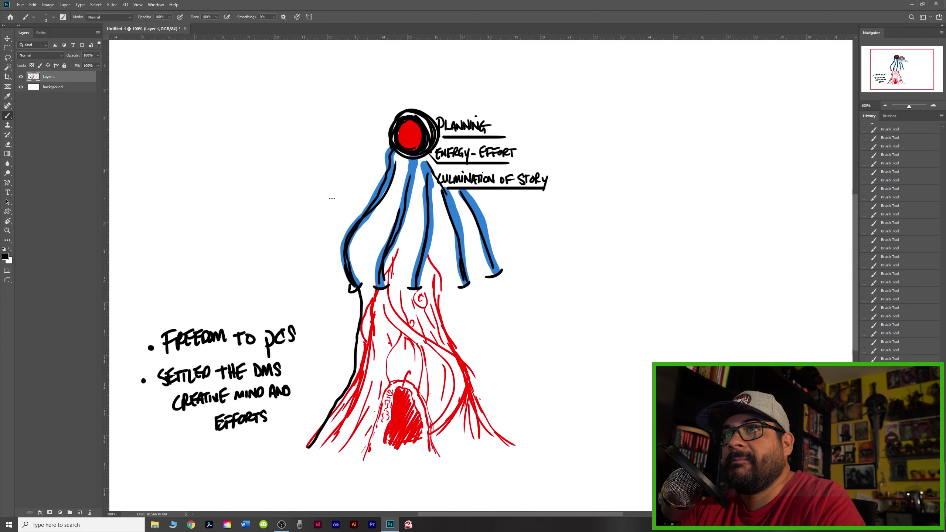
- Draw a thin leader line out to the left and letter 'ATTACK THE PLACE' at its end
{"action": "mouse_move", "coordinate": [360, 220]}
{"action": "left_mouse_down"}
{"action": "mouse_move", "coordinate": [318, 188]}
{"action": "mouse_move", "coordinate": [351, 187]}
{"action": "mouse_move", "coordinate": [341, 199]}
{"action": "mouse_move", "coordinate": [350, 203]}
{"action": "left_mouse_up"}
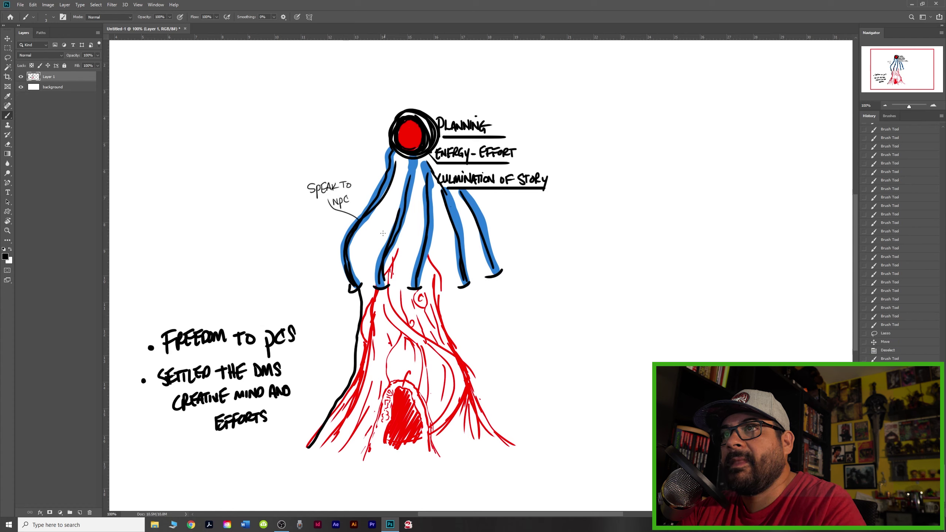
{"action": "mouse_move", "coordinate": [393, 228]}
{"action": "left_mouse_down"}
{"action": "mouse_move", "coordinate": [267, 219]}
{"action": "mouse_move", "coordinate": [241, 204]}
{"action": "mouse_move", "coordinate": [248, 215]}
{"action": "left_mouse_up"}
{"action": "left_click_drag", "start_coordinate": [254, 206], "coordinate": [263, 213]}
{"action": "left_click_drag", "start_coordinate": [239, 221], "coordinate": [244, 227]}
{"action": "left_click_drag", "start_coordinate": [247, 221], "coordinate": [251, 226]}
{"action": "left_click_drag", "start_coordinate": [249, 221], "coordinate": [246, 243]}
{"action": "left_click_drag", "start_coordinate": [246, 231], "coordinate": [251, 237]}
{"action": "left_click_drag", "start_coordinate": [252, 237], "coordinate": [258, 229]}
{"action": "left_click_drag", "start_coordinate": [262, 229], "coordinate": [258, 236]}
{"action": "left_click_drag", "start_coordinate": [258, 235], "coordinate": [264, 223]}
- Draw a curving line from the right branch and letter 'FIND THE THING' beside it
{"action": "left_click_drag", "start_coordinate": [259, 229], "coordinate": [263, 228]}
{"action": "mouse_move", "coordinate": [428, 229]}
{"action": "left_mouse_down"}
{"action": "mouse_move", "coordinate": [463, 293]}
{"action": "mouse_move", "coordinate": [547, 266]}
{"action": "left_mouse_up"}
{"action": "left_click_drag", "start_coordinate": [546, 258], "coordinate": [553, 256]}
{"action": "left_click_drag", "start_coordinate": [547, 262], "coordinate": [555, 266]}
{"action": "left_click_drag", "start_coordinate": [557, 266], "coordinate": [561, 266]}
{"action": "left_click_drag", "start_coordinate": [563, 261], "coordinate": [576, 258]}
{"action": "left_click_drag", "start_coordinate": [572, 258], "coordinate": [576, 267]}
{"action": "left_click_drag", "start_coordinate": [579, 258], "coordinate": [582, 267]}
{"action": "left_click_drag", "start_coordinate": [581, 258], "coordinate": [548, 282]}
{"action": "left_click_drag", "start_coordinate": [545, 275], "coordinate": [553, 283]}
{"action": "left_click_drag", "start_coordinate": [553, 279], "coordinate": [558, 282]}
{"action": "left_click_drag", "start_coordinate": [560, 276], "coordinate": [560, 282]}
{"action": "left_click_drag", "start_coordinate": [562, 282], "coordinate": [568, 283]}
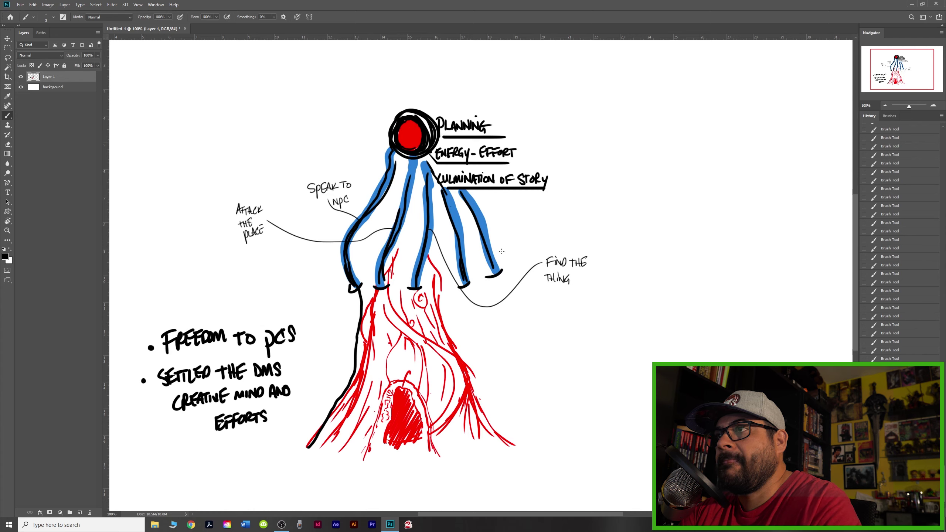
- Run a leader line up-right from the branch and letter 'RESCUE THEM'
{"action": "mouse_move", "coordinate": [463, 240]}
{"action": "left_mouse_down"}
{"action": "mouse_move", "coordinate": [467, 228]}
{"action": "mouse_move", "coordinate": [611, 198]}
{"action": "left_mouse_up"}
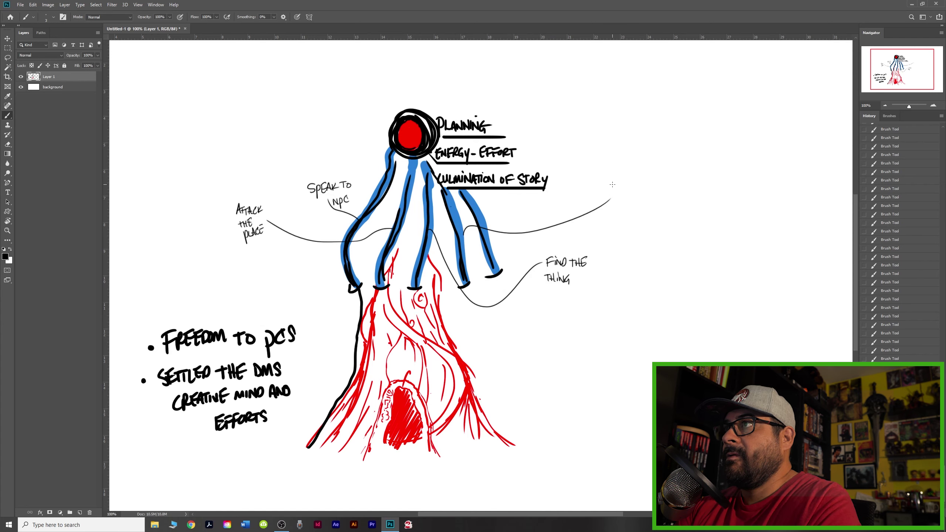
{"action": "mouse_move", "coordinate": [613, 184]}
{"action": "left_mouse_down"}
{"action": "mouse_move", "coordinate": [617, 192]}
{"action": "mouse_move", "coordinate": [670, 182]}
{"action": "left_mouse_up"}
{"action": "mouse_move", "coordinate": [480, 204]}
{"action": "left_mouse_down"}
{"action": "mouse_move", "coordinate": [476, 211]}
{"action": "mouse_move", "coordinate": [593, 119]}
{"action": "left_mouse_up"}
- Draw a leader line to the top right and letter 'BARGAIN WITH'
{"action": "mouse_move", "coordinate": [593, 119]}
{"action": "left_mouse_down"}
{"action": "mouse_move", "coordinate": [595, 126]}
{"action": "mouse_move", "coordinate": [599, 119]}
{"action": "left_mouse_up"}
{"action": "left_click_drag", "start_coordinate": [598, 119], "coordinate": [604, 129]}
{"action": "mouse_move", "coordinate": [605, 129]}
{"action": "left_mouse_down"}
{"action": "mouse_move", "coordinate": [607, 120]}
{"action": "mouse_move", "coordinate": [609, 128]}
{"action": "left_mouse_up"}
{"action": "mouse_move", "coordinate": [610, 120]}
{"action": "left_mouse_down"}
{"action": "mouse_move", "coordinate": [611, 128]}
{"action": "mouse_move", "coordinate": [612, 120]}
{"action": "left_mouse_up"}
{"action": "mouse_move", "coordinate": [613, 120]}
{"action": "left_mouse_down"}
{"action": "mouse_move", "coordinate": [621, 127]}
{"action": "mouse_move", "coordinate": [627, 117]}
{"action": "mouse_move", "coordinate": [629, 127]}
{"action": "left_mouse_up"}
{"action": "mouse_move", "coordinate": [632, 115]}
{"action": "left_mouse_down"}
{"action": "mouse_move", "coordinate": [632, 126]}
{"action": "mouse_move", "coordinate": [636, 114]}
{"action": "left_mouse_up"}
{"action": "left_click_drag", "start_coordinate": [636, 116], "coordinate": [636, 126]}
{"action": "left_click_drag", "start_coordinate": [640, 114], "coordinate": [640, 125]}
{"action": "left_click_drag", "start_coordinate": [636, 120], "coordinate": [596, 133]}
- Letter 'THE WRONG DUPE' below 'BARGAIN WITH' and circle the 'ATTACK THE PLACE' label
{"action": "left_click_drag", "start_coordinate": [593, 133], "coordinate": [596, 142]}
{"action": "mouse_move", "coordinate": [600, 134]}
{"action": "left_mouse_down"}
{"action": "mouse_move", "coordinate": [600, 141]}
{"action": "mouse_move", "coordinate": [617, 141]}
{"action": "left_mouse_up"}
{"action": "mouse_move", "coordinate": [619, 139]}
{"action": "left_mouse_down"}
{"action": "mouse_move", "coordinate": [620, 132]}
{"action": "mouse_move", "coordinate": [624, 138]}
{"action": "left_mouse_up"}
{"action": "left_click_drag", "start_coordinate": [627, 131], "coordinate": [633, 131]}
{"action": "left_click_drag", "start_coordinate": [637, 131], "coordinate": [641, 139]}
{"action": "mouse_move", "coordinate": [641, 130]}
{"action": "left_mouse_down"}
{"action": "mouse_move", "coordinate": [642, 139]}
{"action": "mouse_move", "coordinate": [651, 130]}
{"action": "left_mouse_up"}
{"action": "left_click_drag", "start_coordinate": [652, 131], "coordinate": [653, 135]}
{"action": "left_click_drag", "start_coordinate": [656, 130], "coordinate": [656, 137]}
{"action": "left_click_drag", "start_coordinate": [655, 129], "coordinate": [658, 133]}
{"action": "left_click_drag", "start_coordinate": [655, 137], "coordinate": [660, 136]}
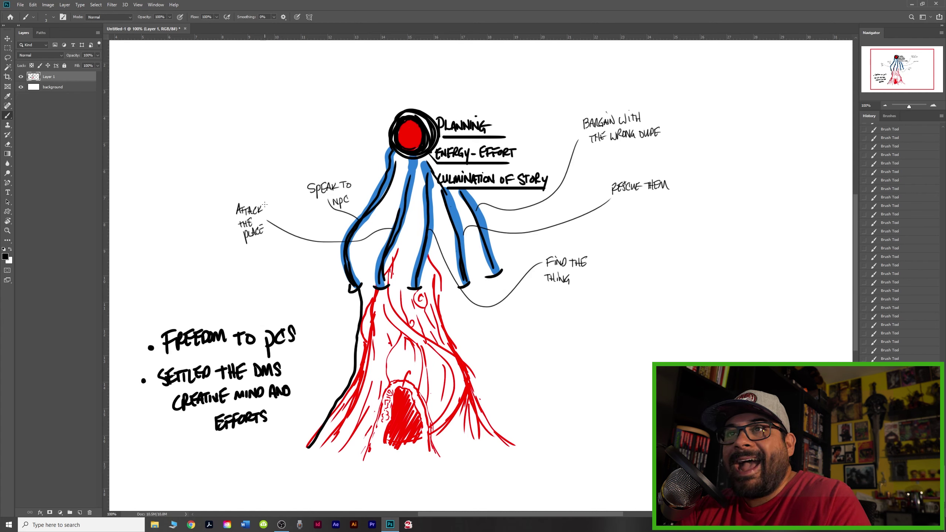
{"action": "left_click_drag", "start_coordinate": [260, 191], "coordinate": [272, 223]}
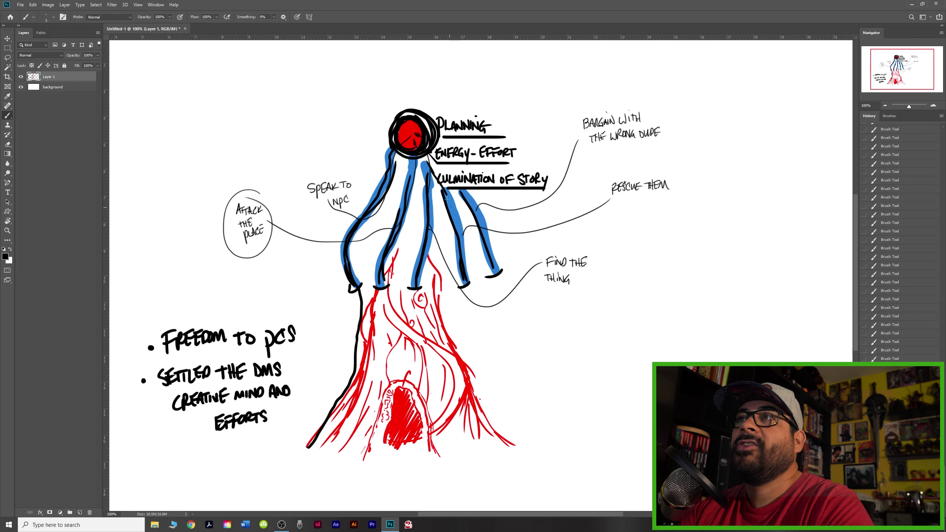
- Darken the red fruit with black marks and loop a thin line around the Planning headings
{"action": "left_click_drag", "start_coordinate": [395, 110], "coordinate": [410, 141]}
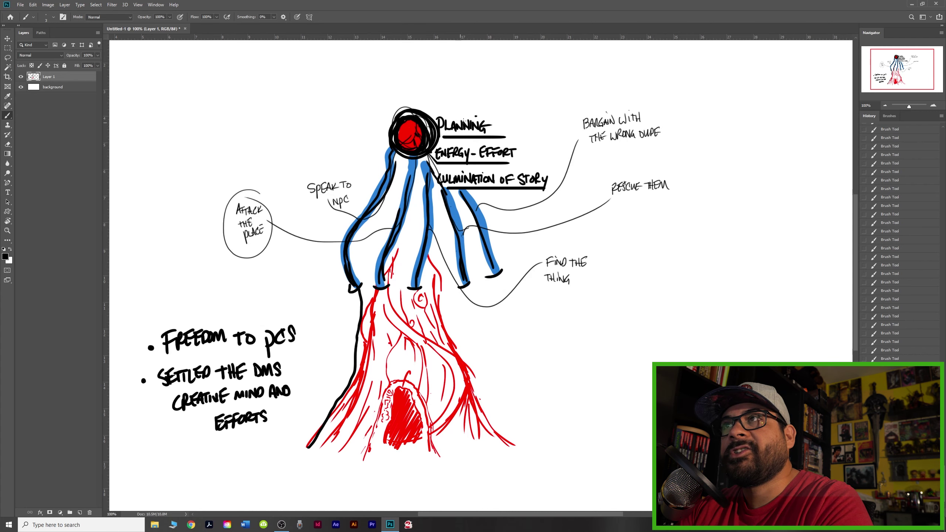
{"action": "mouse_move", "coordinate": [499, 109]}
{"action": "left_mouse_down"}
{"action": "mouse_move", "coordinate": [426, 89]}
{"action": "mouse_move", "coordinate": [378, 158]}
{"action": "mouse_move", "coordinate": [491, 191]}
{"action": "mouse_move", "coordinate": [557, 157]}
{"action": "mouse_move", "coordinate": [483, 98]}
{"action": "left_mouse_up"}
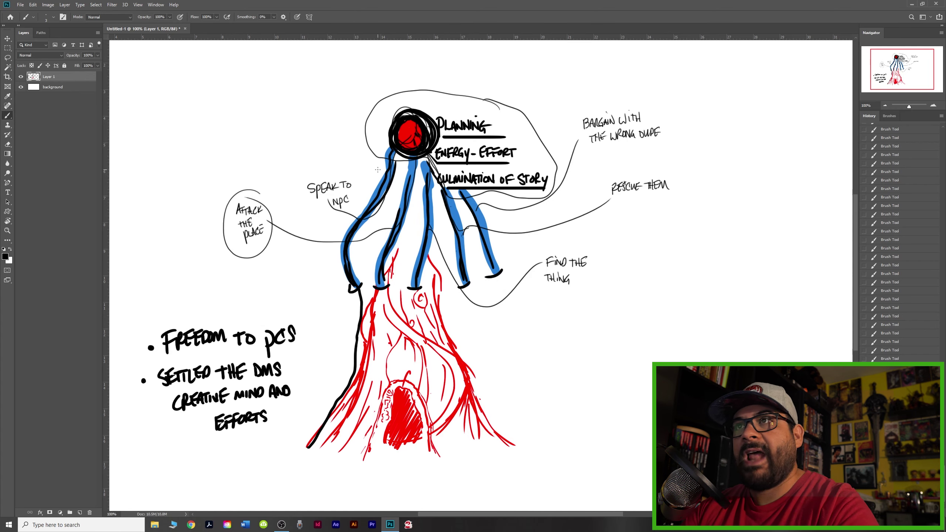
- Trace thin black outlines along each blue branch, including the rightmost one
{"action": "left_click_drag", "start_coordinate": [377, 195], "coordinate": [333, 305]}
{"action": "left_click_drag", "start_coordinate": [412, 162], "coordinate": [383, 273]}
{"action": "mouse_move", "coordinate": [440, 184]}
{"action": "left_mouse_down"}
{"action": "mouse_move", "coordinate": [432, 286]}
{"action": "mouse_move", "coordinate": [480, 301]}
{"action": "left_mouse_up"}
{"action": "left_click_drag", "start_coordinate": [472, 190], "coordinate": [524, 293]}
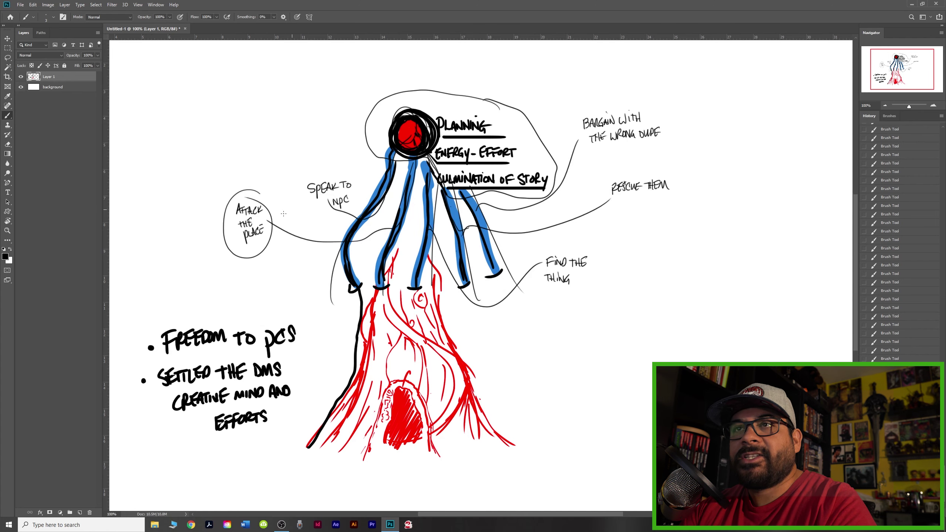
- Ring the Speak to NPC, Find the thing, Rescue them, Bargain and Attack labels, connecting Bargain to a branch
{"action": "left_click_drag", "start_coordinate": [339, 168], "coordinate": [352, 188]}
{"action": "mouse_move", "coordinate": [576, 245]}
{"action": "left_mouse_down"}
{"action": "mouse_move", "coordinate": [531, 258]}
{"action": "mouse_move", "coordinate": [590, 254]}
{"action": "left_mouse_up"}
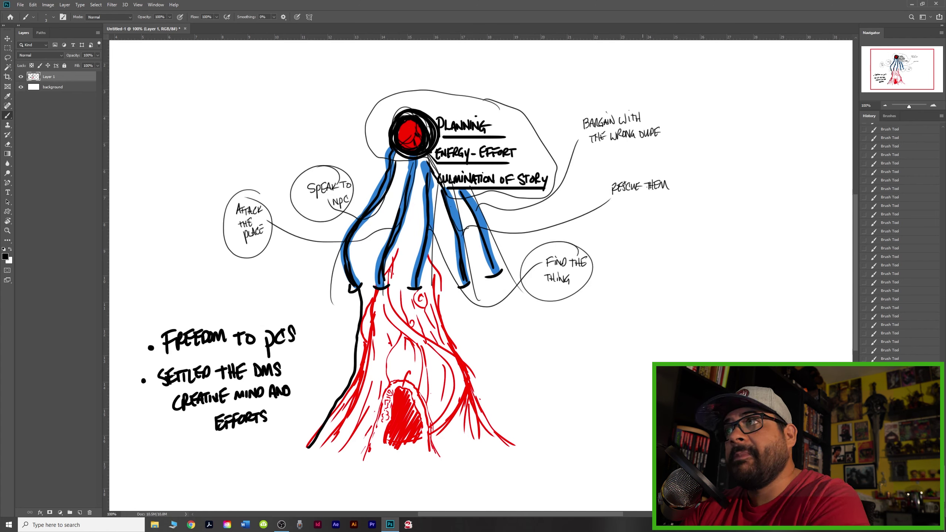
{"action": "left_click_drag", "start_coordinate": [665, 169], "coordinate": [668, 179]}
{"action": "mouse_move", "coordinate": [624, 102]}
{"action": "left_mouse_down"}
{"action": "mouse_move", "coordinate": [665, 120]}
{"action": "mouse_move", "coordinate": [630, 95]}
{"action": "left_mouse_up"}
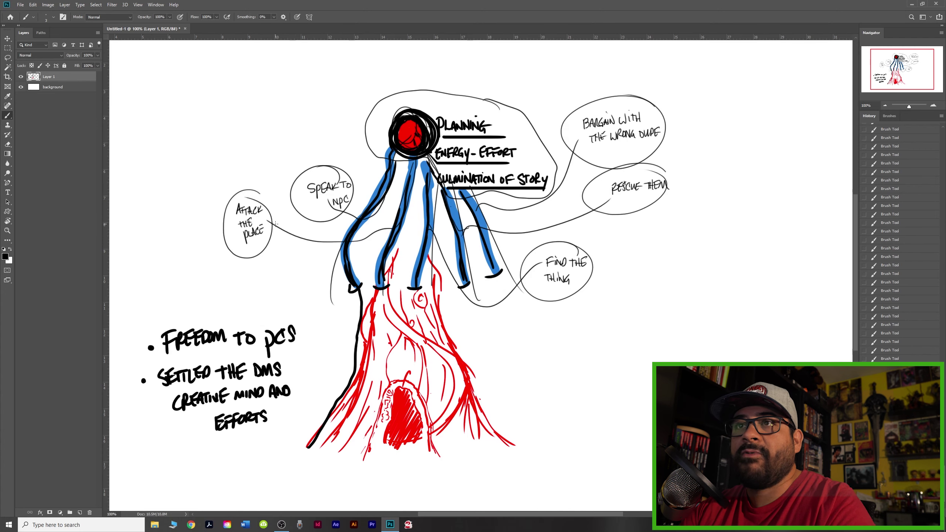
{"action": "left_click_drag", "start_coordinate": [259, 193], "coordinate": [268, 209]}
{"action": "mouse_move", "coordinate": [326, 166]}
{"action": "left_mouse_down"}
{"action": "mouse_move", "coordinate": [306, 229]}
{"action": "mouse_move", "coordinate": [348, 175]}
{"action": "left_mouse_up"}
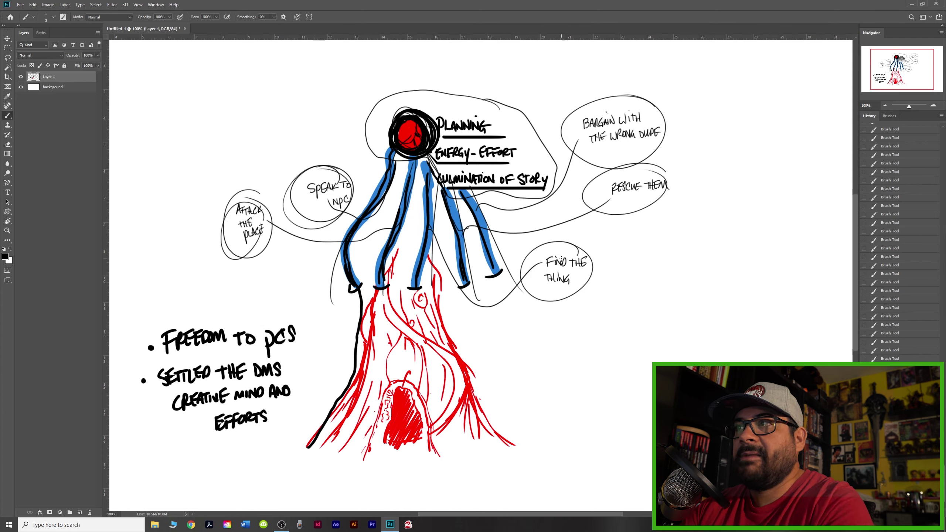
{"action": "left_click_drag", "start_coordinate": [577, 244], "coordinate": [522, 264]}
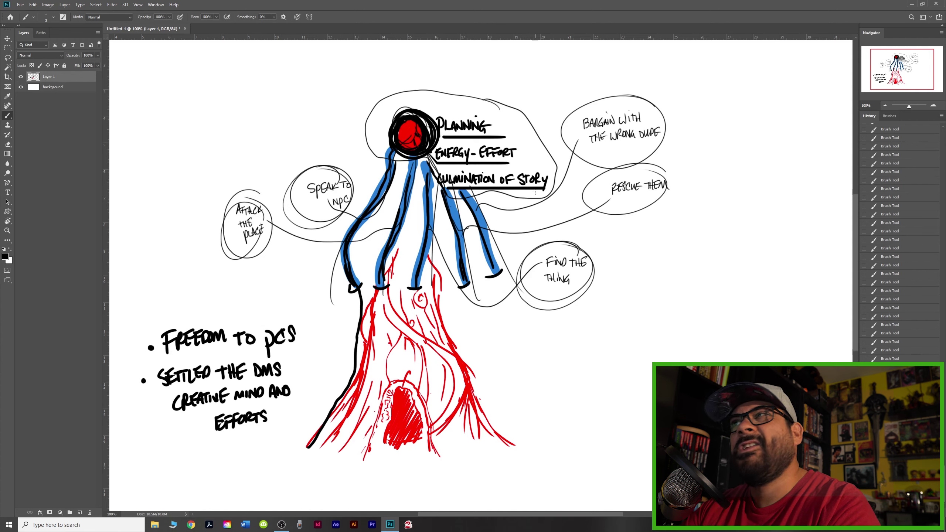
{"action": "left_click_drag", "start_coordinate": [595, 139], "coordinate": [546, 220]}
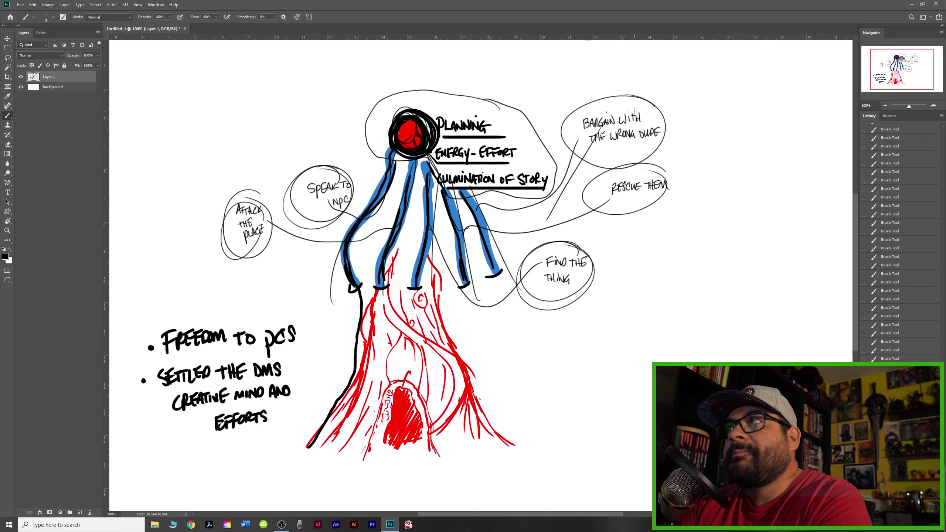
{"action": "mouse_move", "coordinate": [633, 110]}
{"action": "left_mouse_down"}
{"action": "mouse_move", "coordinate": [635, 96]}
{"action": "mouse_move", "coordinate": [575, 111]}
{"action": "mouse_move", "coordinate": [624, 159]}
{"action": "mouse_move", "coordinate": [616, 99]}
{"action": "mouse_move", "coordinate": [644, 152]}
{"action": "mouse_move", "coordinate": [588, 102]}
{"action": "mouse_move", "coordinate": [662, 119]}
{"action": "mouse_move", "coordinate": [609, 149]}
{"action": "left_mouse_up"}
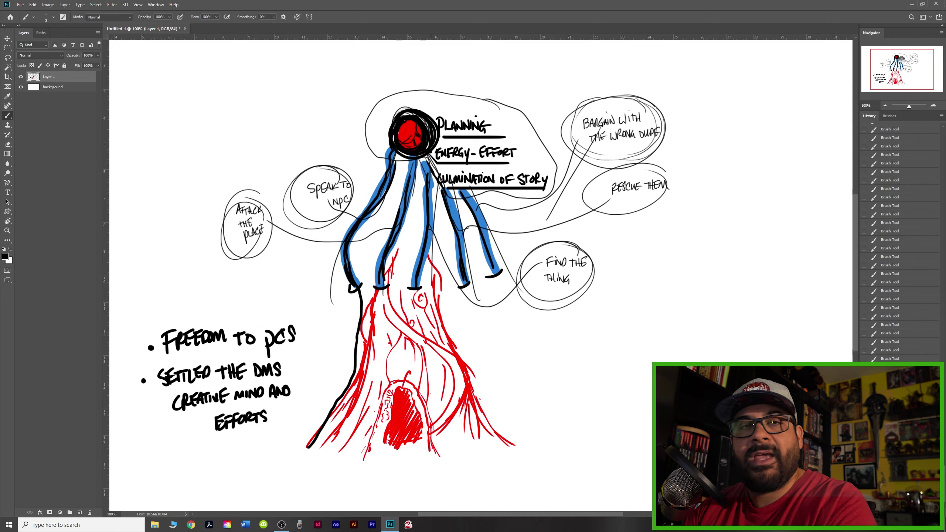
- Enlarge the brush to 10 and paint the black node balls at the top left
{"action": "key", "text": "bracketright"}
{"action": "key", "text": "bracketright"}
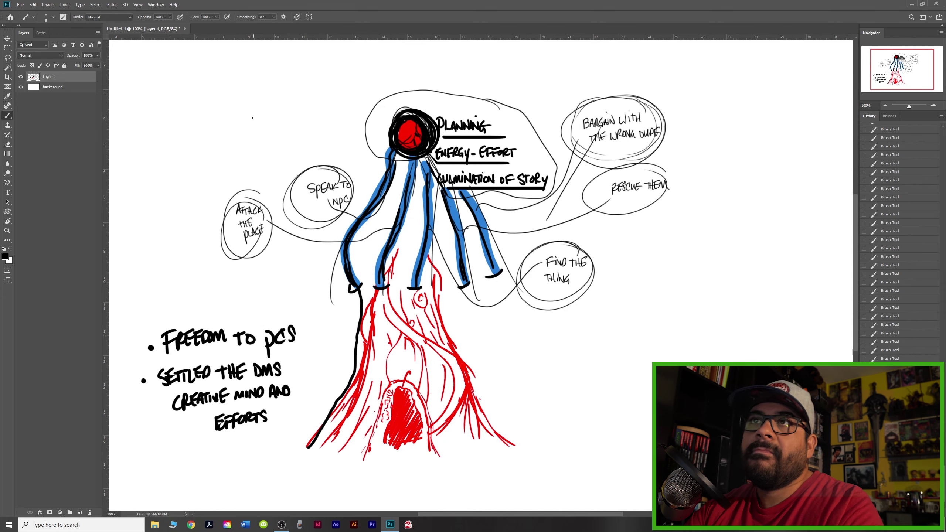
{"action": "key", "text": "bracketright"}
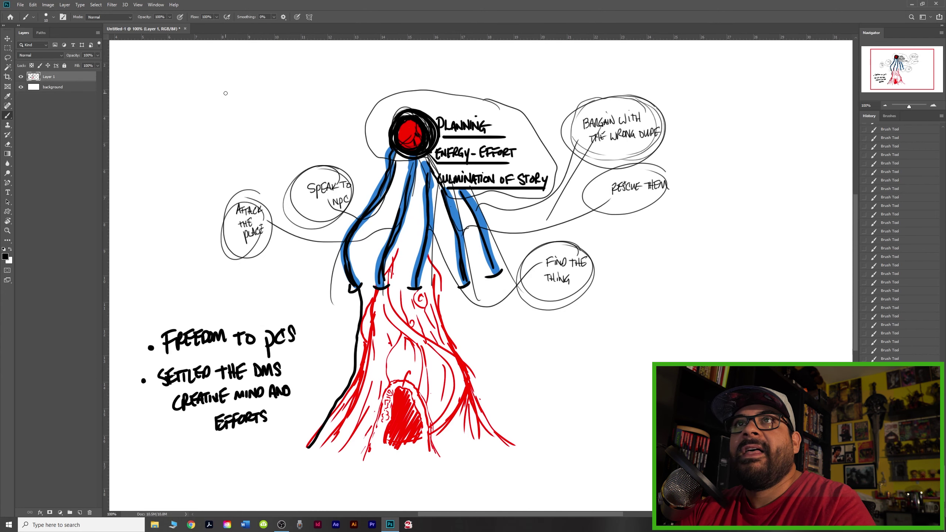
{"action": "mouse_move", "coordinate": [147, 71]}
{"action": "left_mouse_down"}
{"action": "mouse_move", "coordinate": [149, 81]}
{"action": "mouse_move", "coordinate": [192, 83]}
{"action": "left_mouse_up"}
{"action": "mouse_move", "coordinate": [260, 73]}
{"action": "left_mouse_down"}
{"action": "mouse_move", "coordinate": [246, 80]}
{"action": "mouse_move", "coordinate": [309, 75]}
{"action": "mouse_move", "coordinate": [231, 178]}
{"action": "left_mouse_up"}
- Draw bold stems joining the four balls into a central ball, and paint a new ball below
{"action": "mouse_move", "coordinate": [192, 94]}
{"action": "left_mouse_down"}
{"action": "mouse_move", "coordinate": [203, 141]}
{"action": "mouse_move", "coordinate": [229, 184]}
{"action": "left_mouse_up"}
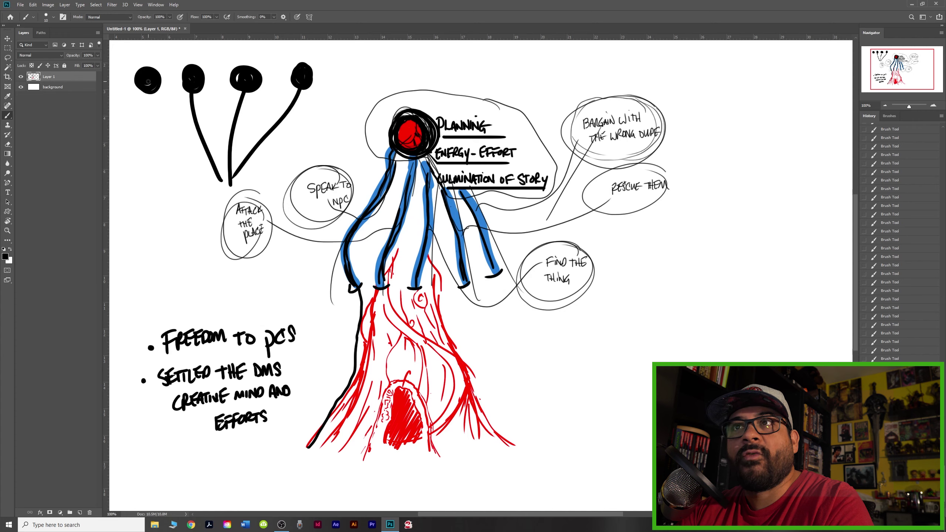
{"action": "mouse_move", "coordinate": [148, 88]}
{"action": "left_mouse_down"}
{"action": "mouse_move", "coordinate": [229, 187]}
{"action": "mouse_move", "coordinate": [214, 197]}
{"action": "mouse_move", "coordinate": [223, 206]}
{"action": "left_mouse_up"}
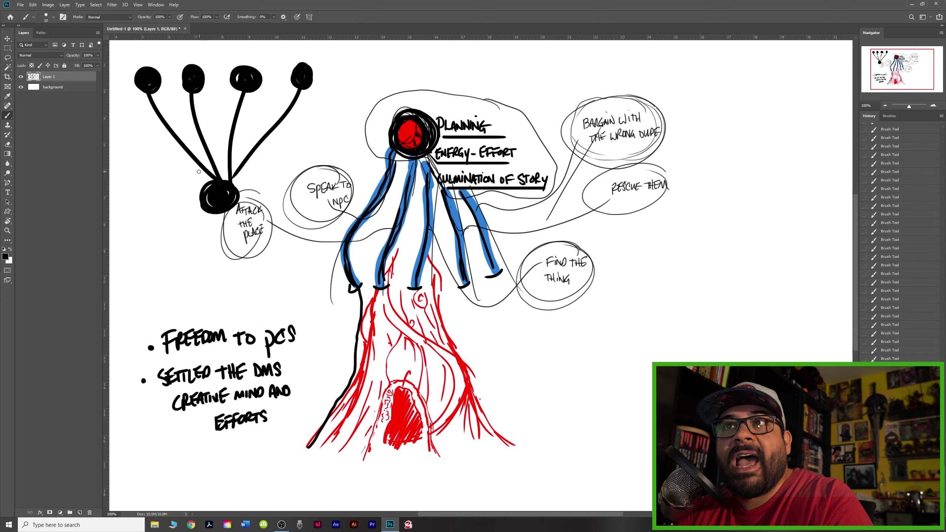
{"action": "mouse_move", "coordinate": [205, 200]}
{"action": "left_mouse_down"}
{"action": "mouse_move", "coordinate": [198, 168]}
{"action": "mouse_move", "coordinate": [152, 96]}
{"action": "left_mouse_up"}
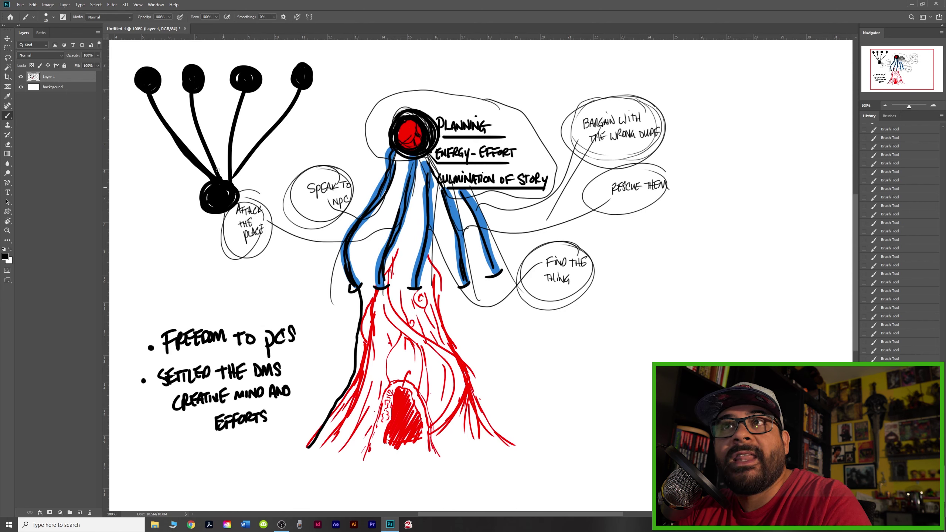
{"action": "mouse_move", "coordinate": [221, 178]}
{"action": "left_mouse_down"}
{"action": "mouse_move", "coordinate": [193, 98]}
{"action": "mouse_move", "coordinate": [227, 142]}
{"action": "mouse_move", "coordinate": [240, 89]}
{"action": "mouse_move", "coordinate": [296, 89]}
{"action": "left_mouse_up"}
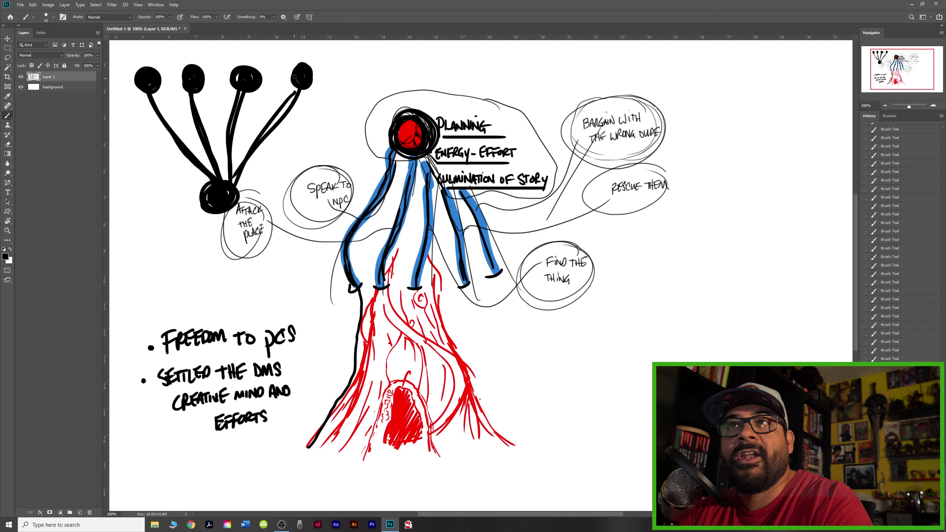
{"action": "left_click_drag", "start_coordinate": [158, 235], "coordinate": [156, 239]}
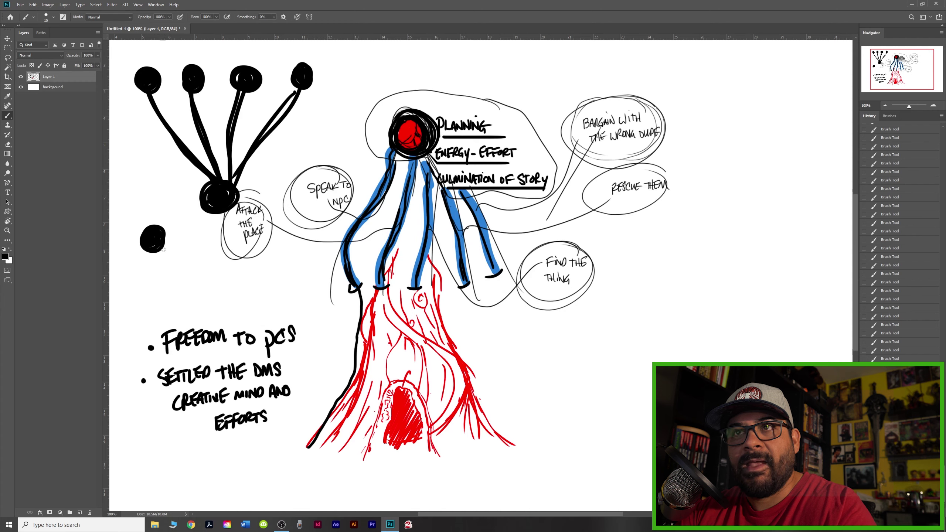
- Draw black strokes hanging from the lower ball, ending in dots with short tails and a long line
{"action": "mouse_move", "coordinate": [161, 252]}
{"action": "left_mouse_down"}
{"action": "mouse_move", "coordinate": [223, 316]}
{"action": "mouse_move", "coordinate": [157, 270]}
{"action": "mouse_move", "coordinate": [171, 316]}
{"action": "mouse_move", "coordinate": [130, 325]}
{"action": "mouse_move", "coordinate": [219, 314]}
{"action": "left_mouse_up"}
{"action": "left_click_drag", "start_coordinate": [129, 325], "coordinate": [123, 330]}
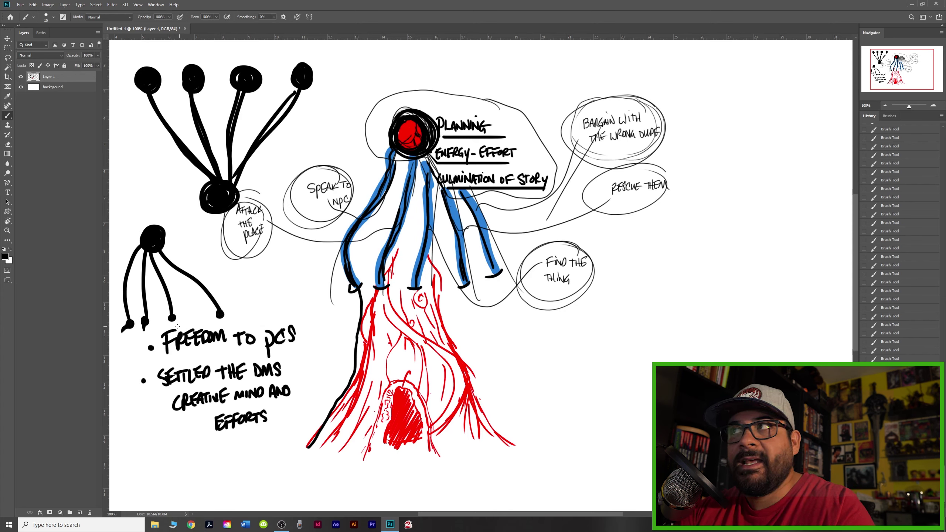
{"action": "left_click_drag", "start_coordinate": [172, 318], "coordinate": [215, 323]}
{"action": "mouse_move", "coordinate": [129, 326]}
{"action": "left_mouse_down"}
{"action": "mouse_move", "coordinate": [196, 341]}
{"action": "mouse_move", "coordinate": [266, 336]}
{"action": "mouse_move", "coordinate": [271, 399]}
{"action": "mouse_move", "coordinate": [266, 339]}
{"action": "mouse_move", "coordinate": [232, 421]}
{"action": "mouse_move", "coordinate": [207, 344]}
{"action": "mouse_move", "coordinate": [190, 420]}
{"action": "mouse_move", "coordinate": [177, 379]}
{"action": "left_mouse_up"}
- Erase the lower-left bullet notes and draw lines from the dots converging on a bottom node
{"action": "key", "text": "e"}
{"action": "key", "text": "b"}
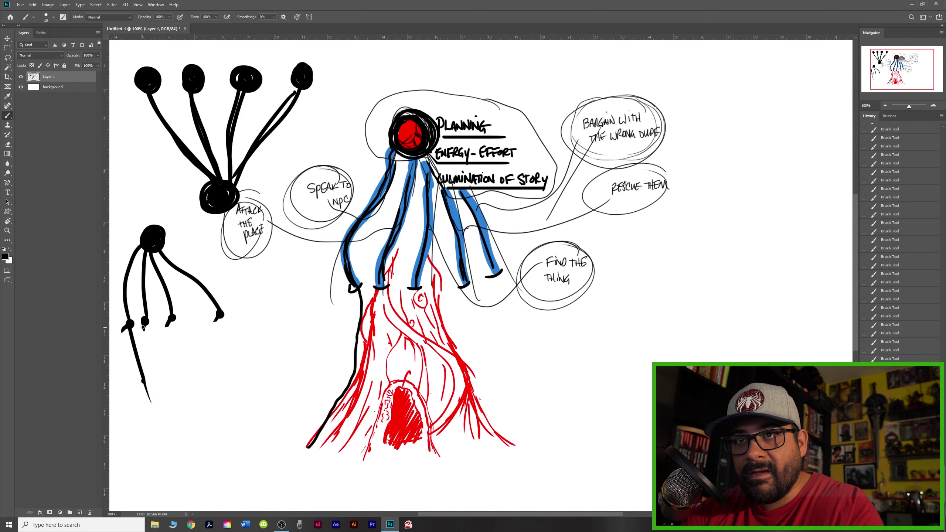
{"action": "left_click_drag", "start_coordinate": [144, 327], "coordinate": [152, 402]}
{"action": "left_click_drag", "start_coordinate": [171, 318], "coordinate": [156, 401]}
{"action": "mouse_move", "coordinate": [220, 314]}
{"action": "left_mouse_down"}
{"action": "mouse_move", "coordinate": [150, 412]}
{"action": "mouse_move", "coordinate": [161, 409]}
{"action": "left_mouse_up"}
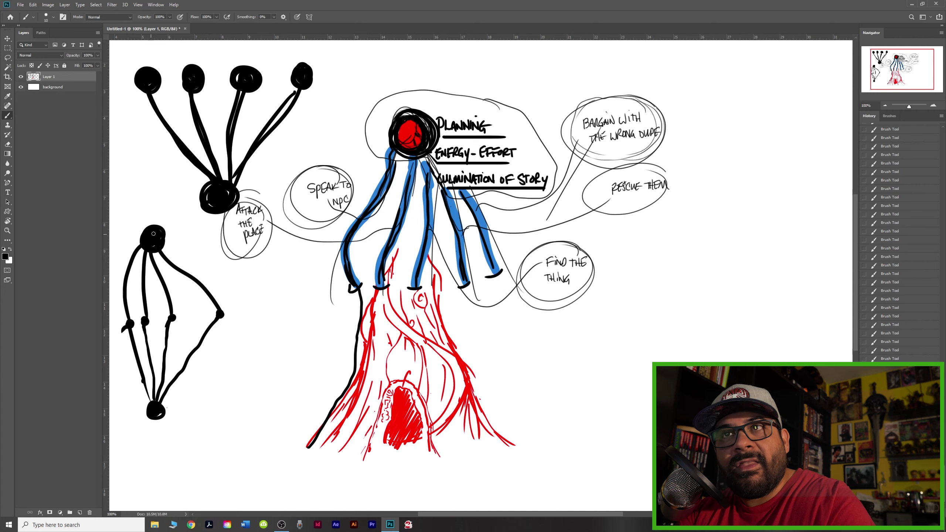
- Circle the diagram's top node, darken its right arm, and add vertical lines below the head
{"action": "mouse_move", "coordinate": [122, 240]}
{"action": "left_mouse_down"}
{"action": "mouse_move", "coordinate": [139, 217]}
{"action": "mouse_move", "coordinate": [175, 231]}
{"action": "mouse_move", "coordinate": [171, 244]}
{"action": "mouse_move", "coordinate": [136, 255]}
{"action": "mouse_move", "coordinate": [160, 260]}
{"action": "mouse_move", "coordinate": [178, 235]}
{"action": "mouse_move", "coordinate": [134, 244]}
{"action": "mouse_move", "coordinate": [134, 224]}
{"action": "mouse_move", "coordinate": [164, 216]}
{"action": "mouse_move", "coordinate": [176, 230]}
{"action": "mouse_move", "coordinate": [139, 226]}
{"action": "mouse_move", "coordinate": [148, 256]}
{"action": "left_mouse_up"}
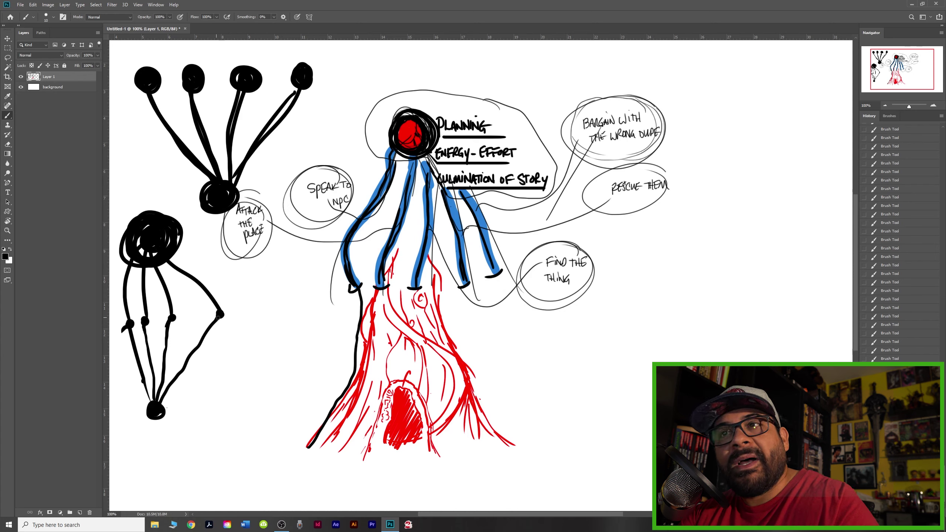
{"action": "left_click_drag", "start_coordinate": [219, 318], "coordinate": [171, 256]}
{"action": "mouse_move", "coordinate": [172, 317]}
{"action": "left_mouse_down"}
{"action": "mouse_move", "coordinate": [161, 265]}
{"action": "mouse_move", "coordinate": [149, 318]}
{"action": "left_mouse_up"}
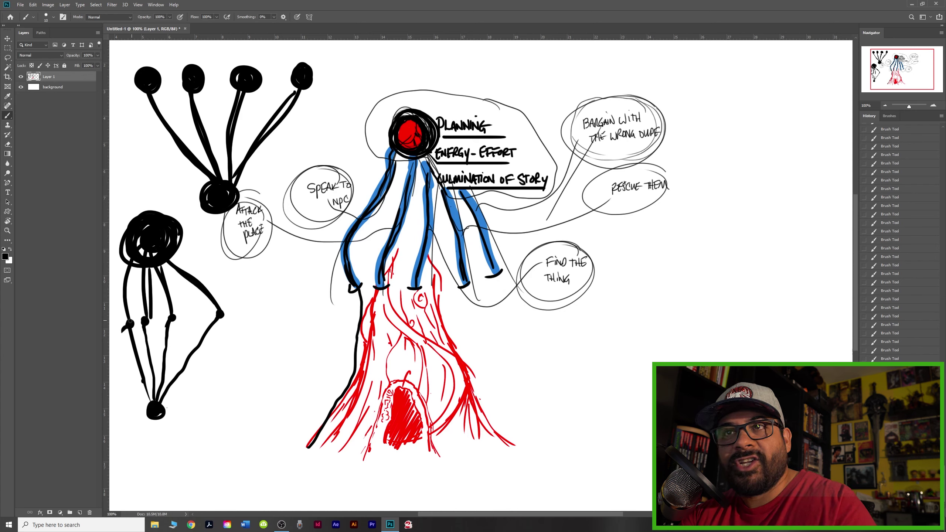
{"action": "left_click_drag", "start_coordinate": [129, 269], "coordinate": [129, 315]}
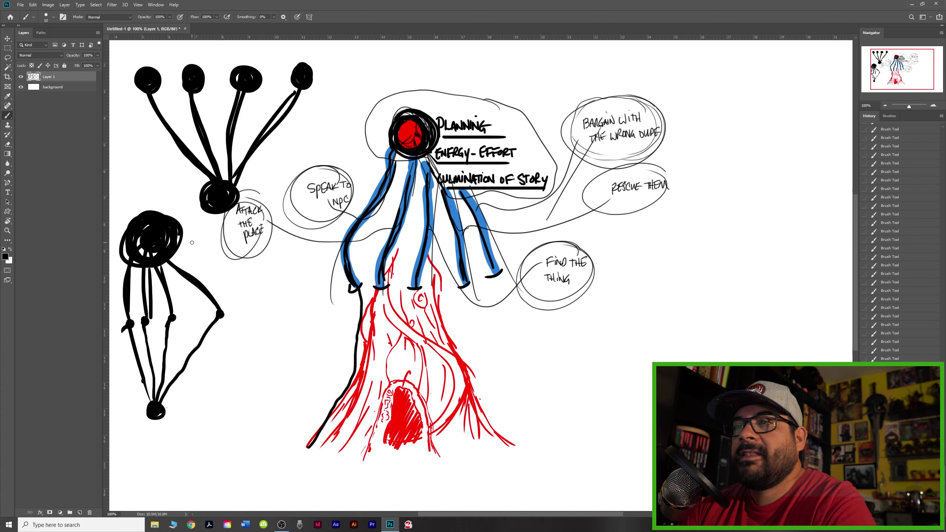
- Draw a black arch over the red patch at the trunk base and trace the trunk's lower right edge
{"action": "mouse_move", "coordinate": [367, 447]}
{"action": "left_mouse_down"}
{"action": "mouse_move", "coordinate": [396, 382]}
{"action": "mouse_move", "coordinate": [423, 412]}
{"action": "mouse_move", "coordinate": [434, 458]}
{"action": "left_mouse_up"}
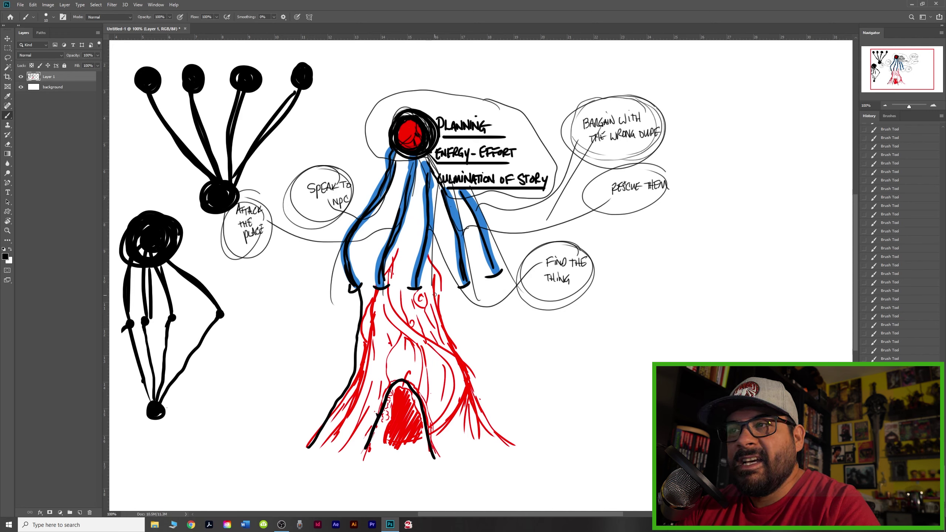
{"action": "left_click_drag", "start_coordinate": [434, 295], "coordinate": [506, 453]}
{"action": "mouse_move", "coordinate": [448, 343]}
{"action": "left_mouse_down"}
{"action": "mouse_move", "coordinate": [456, 352]}
{"action": "mouse_move", "coordinate": [455, 408]}
{"action": "mouse_move", "coordinate": [466, 390]}
{"action": "mouse_move", "coordinate": [457, 410]}
{"action": "mouse_move", "coordinate": [476, 398]}
{"action": "left_mouse_up"}
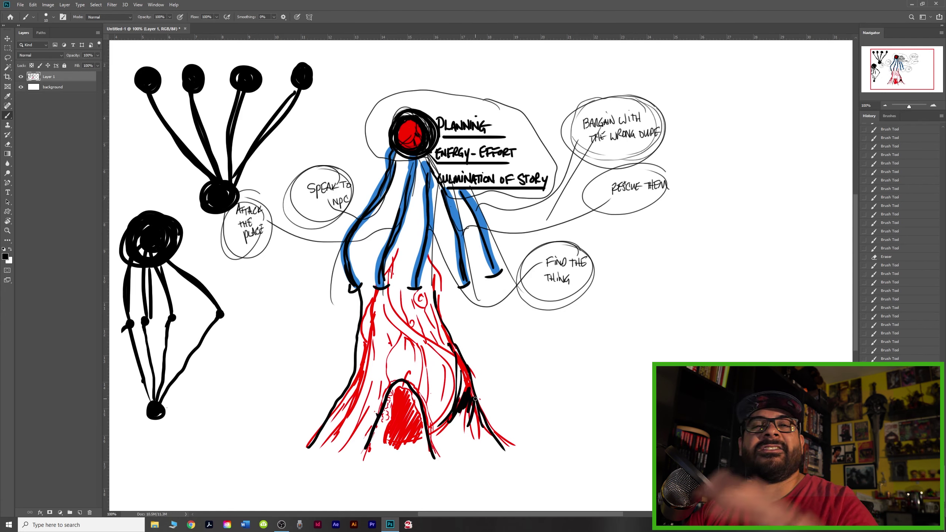